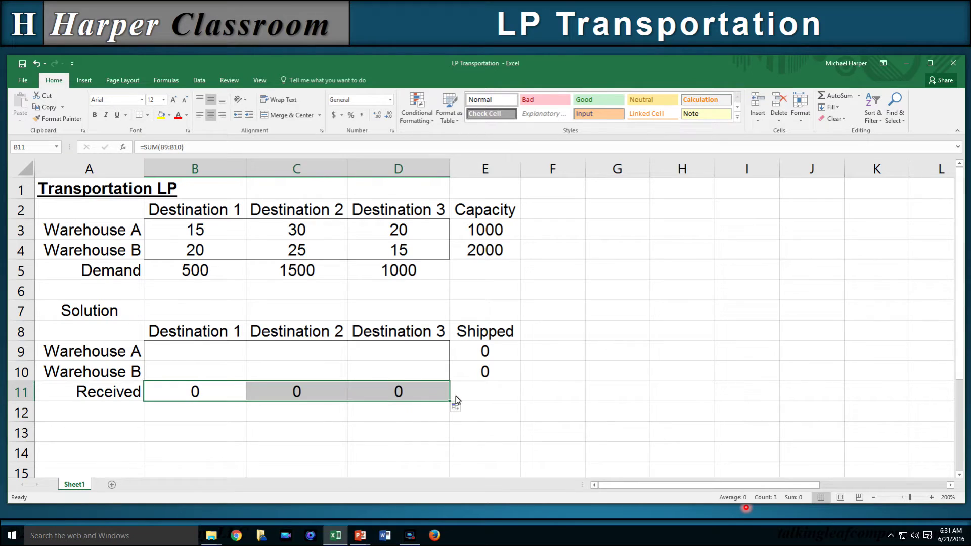
# Enter =SUMPRODUCT(B3:D4,B9:D10) in E11 as the total shipping cost formula
pyautogui.write('=-')
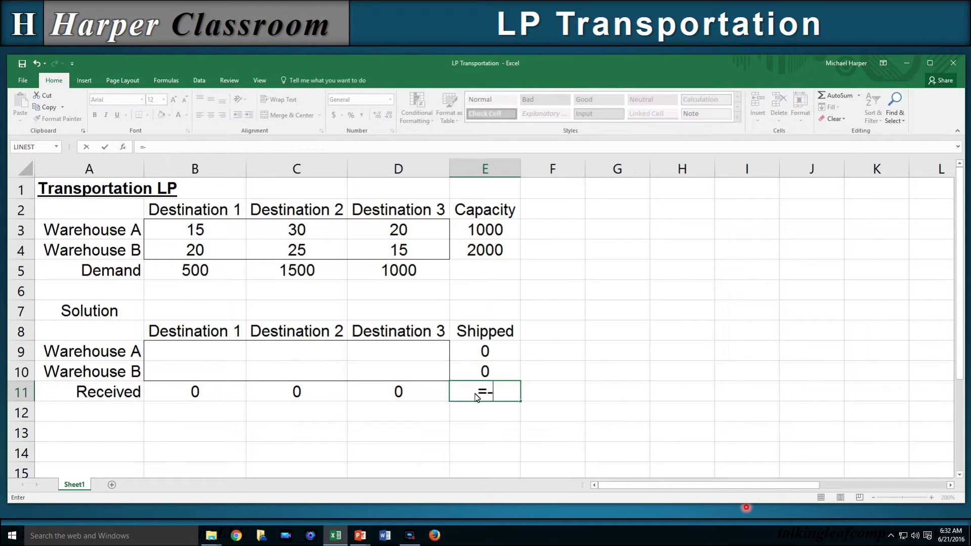
pyautogui.press('BackSpace')
pyautogui.write('sumproduct(')
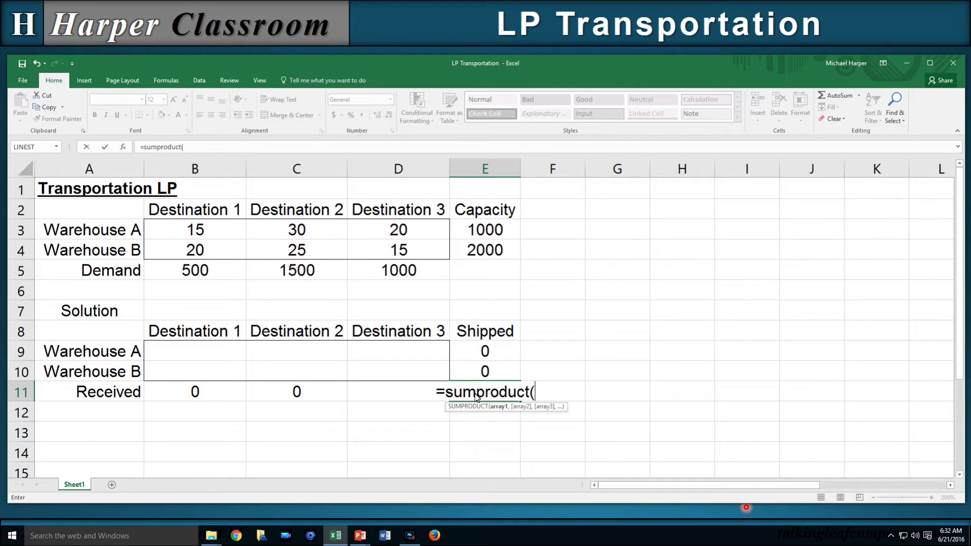
pyautogui.moveTo(203, 238); pyautogui.dragTo(377, 253)
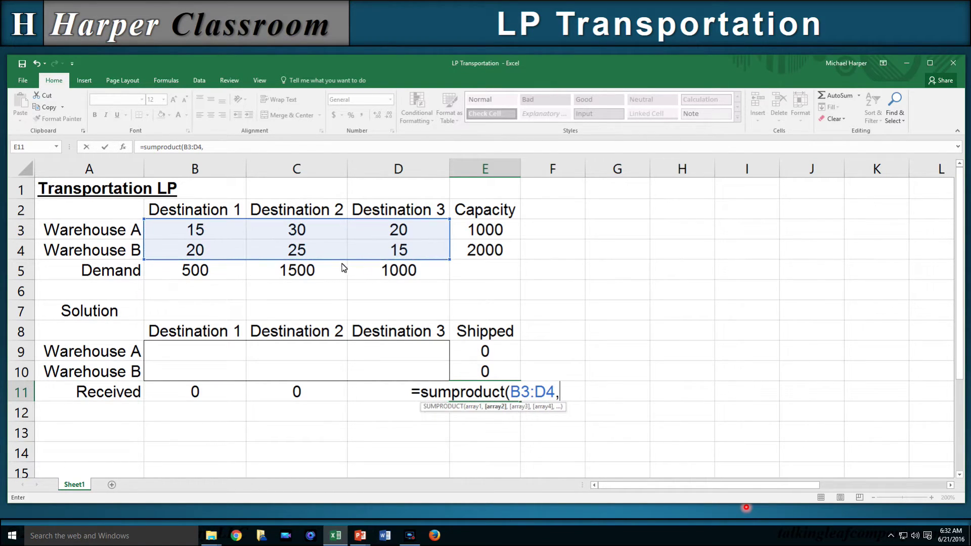
pyautogui.write(',')
pyautogui.moveTo(213, 355); pyautogui.dragTo(390, 373)
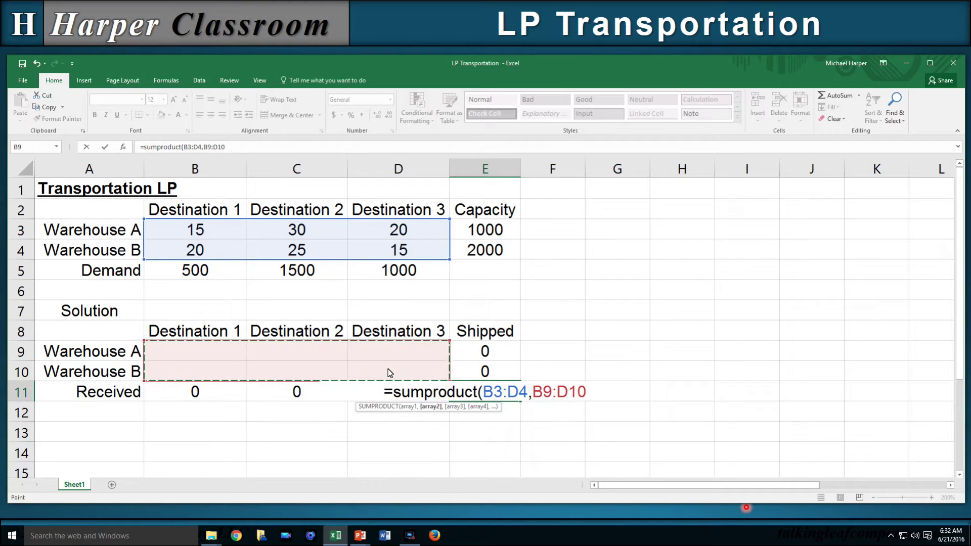
pyautogui.write(')')
pyautogui.press('Return')
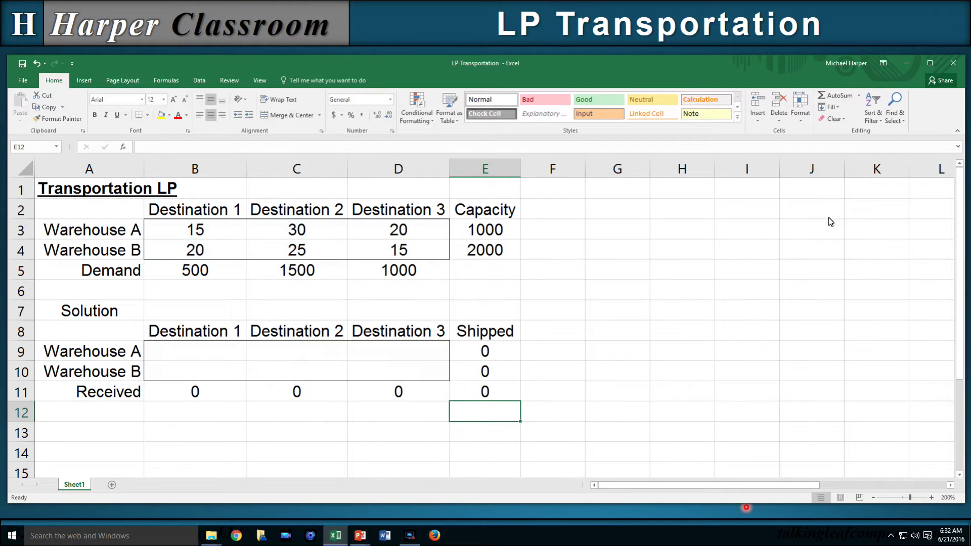
# Set up Solver to minimise $E$11 by changing the shipment cells $B$9:$D$10
pyautogui.click(199, 81)
pyautogui.click(802, 108)
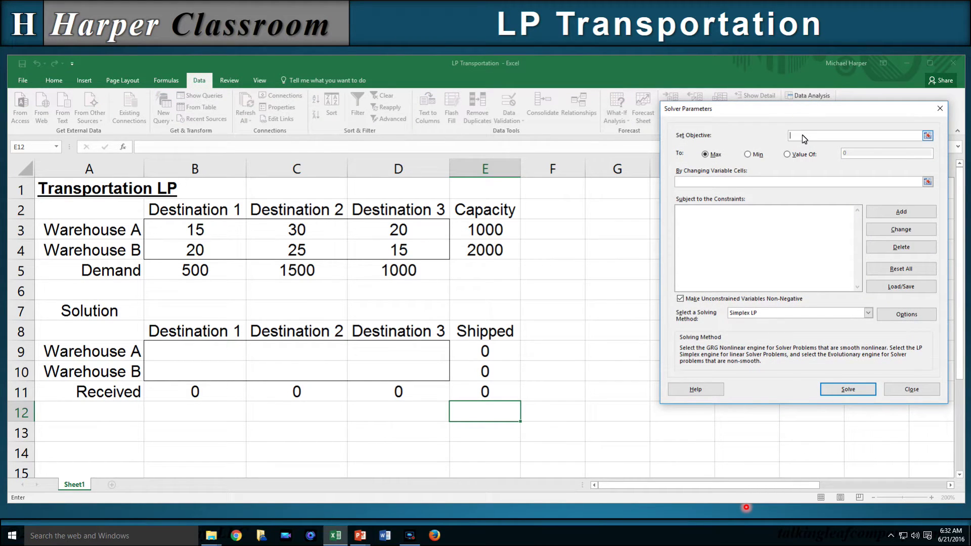
pyautogui.click(484, 393)
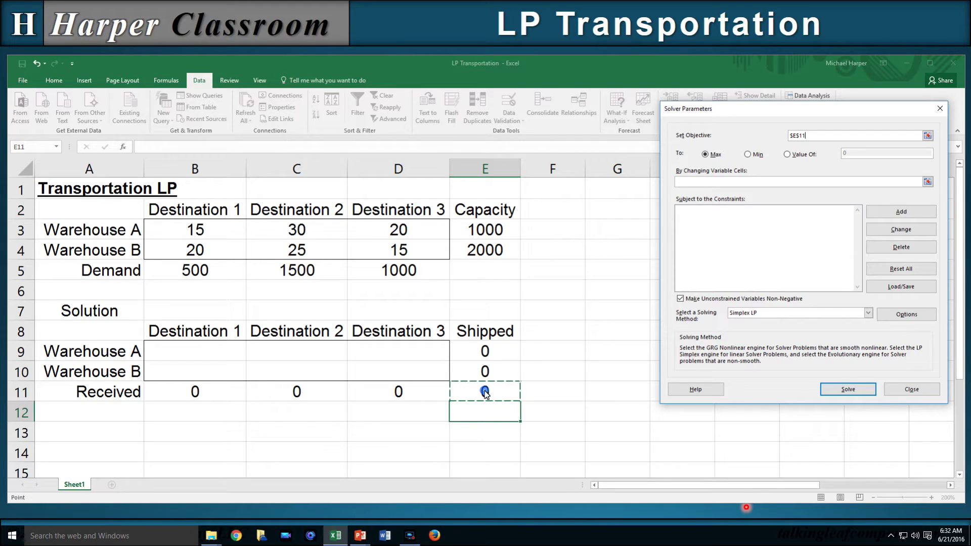
pyautogui.click(752, 157)
pyautogui.click(705, 182)
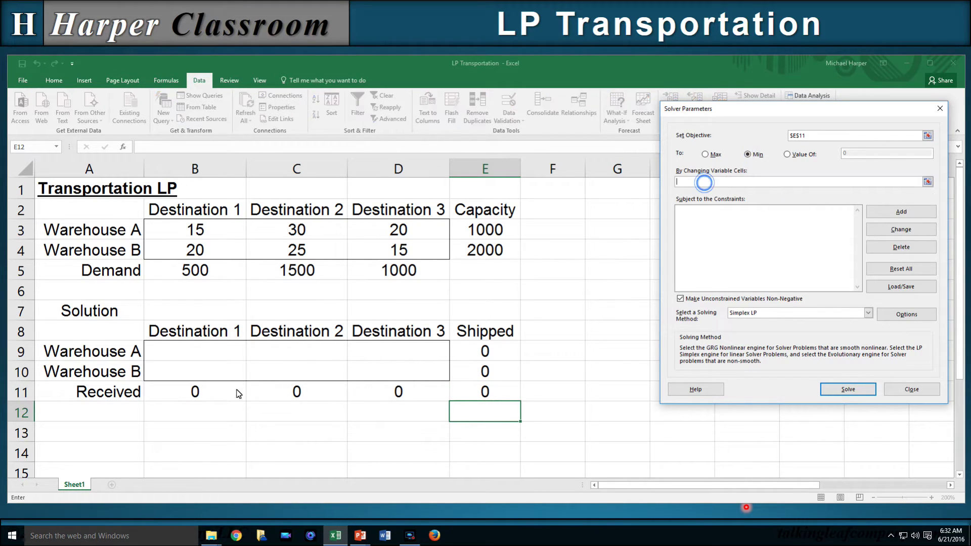
pyautogui.moveTo(214, 349); pyautogui.dragTo(393, 370)
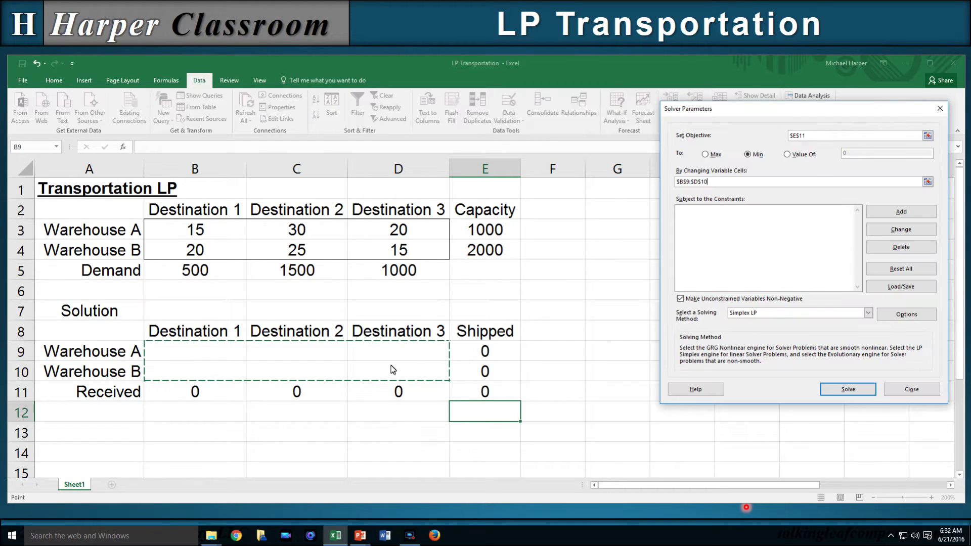
# Add the capacity constraint E9:E10 <= E3:E4
pyautogui.click(902, 212)
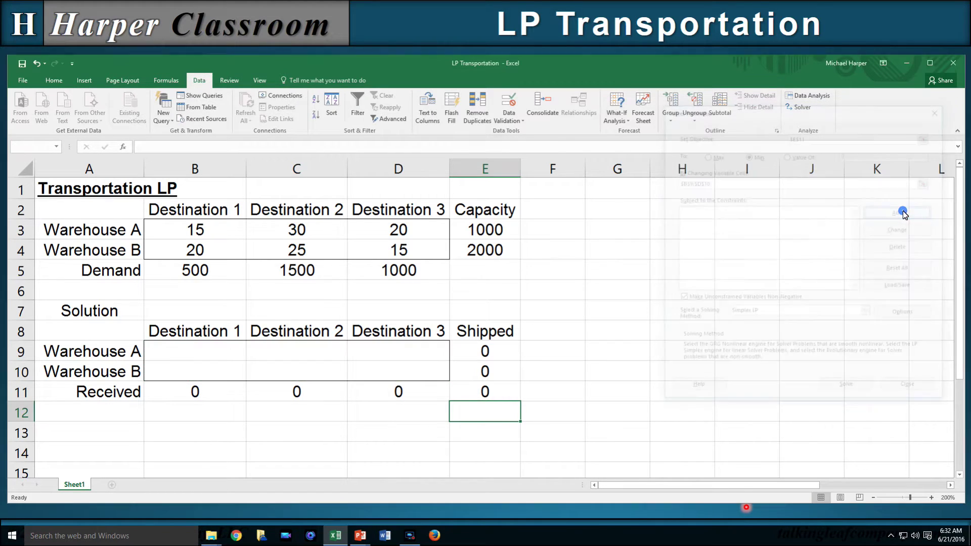
pyautogui.moveTo(487, 353); pyautogui.dragTo(486, 372)
pyautogui.click(843, 257)
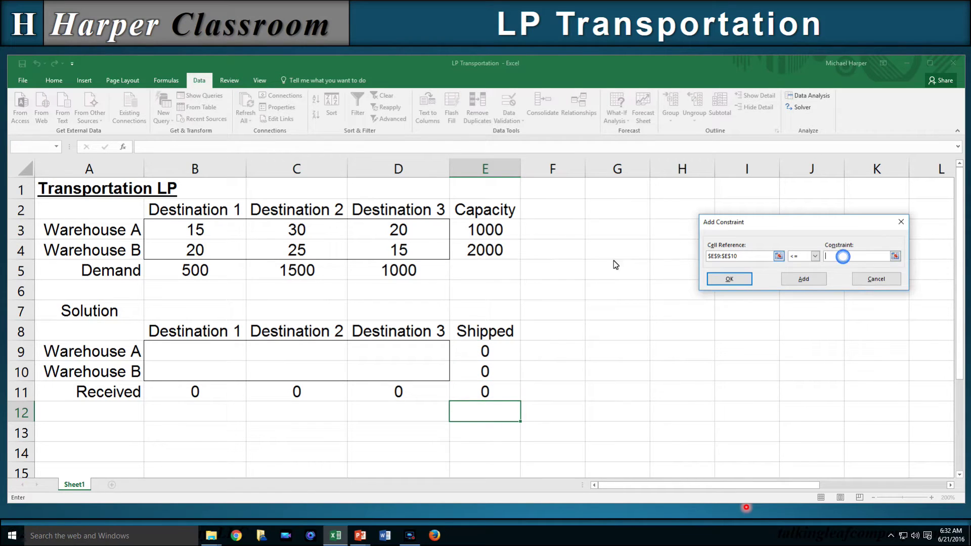
pyautogui.moveTo(484, 234); pyautogui.dragTo(523, 254)
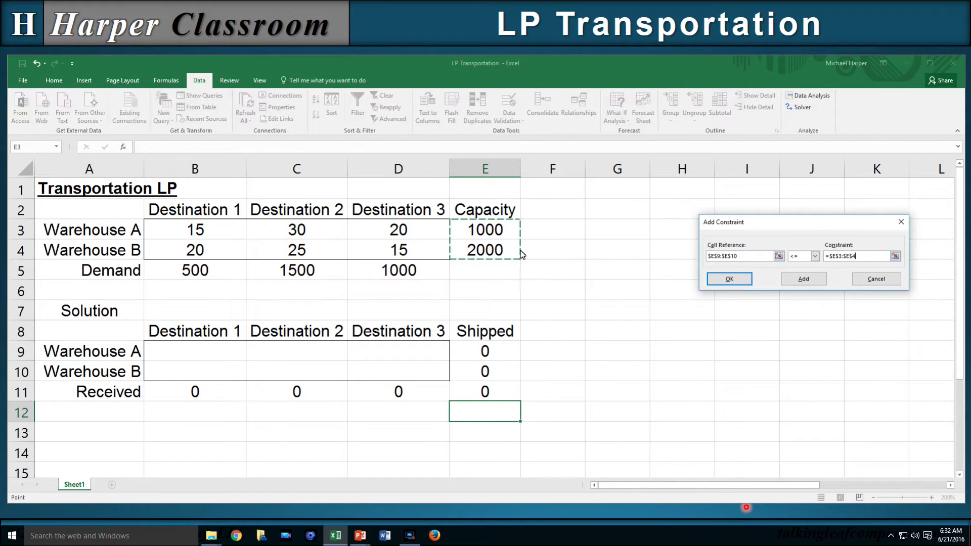
pyautogui.click(805, 278)
# Add the demand constraint B11:D11 >= B5:D5, then solve and keep the 62500-cost plan
pyautogui.moveTo(205, 395); pyautogui.dragTo(420, 387)
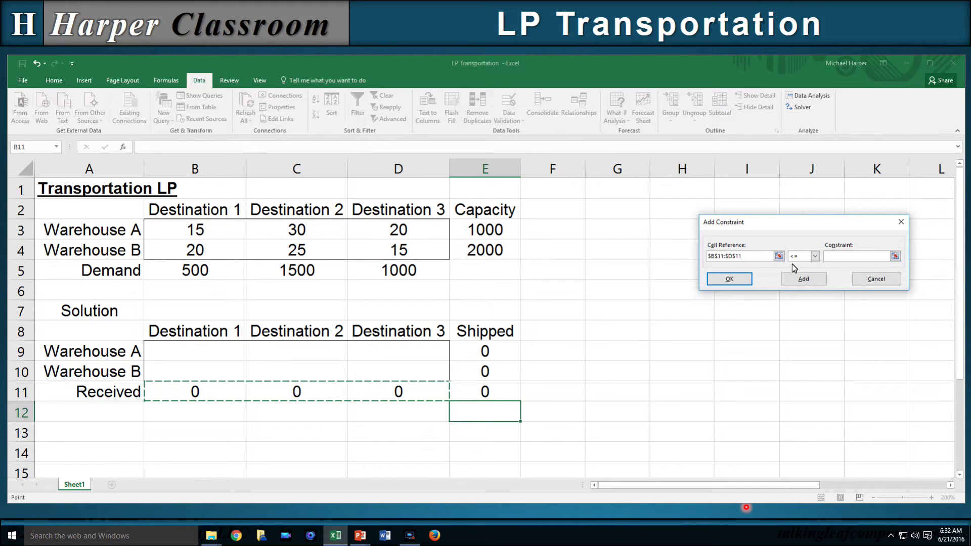
pyautogui.click(816, 256)
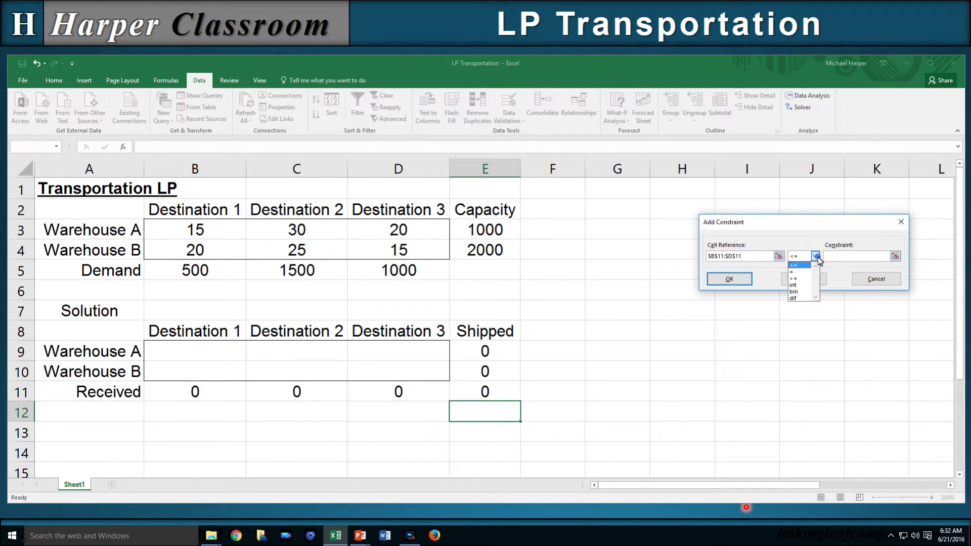
pyautogui.click(805, 280)
pyautogui.moveTo(203, 273); pyautogui.dragTo(445, 280)
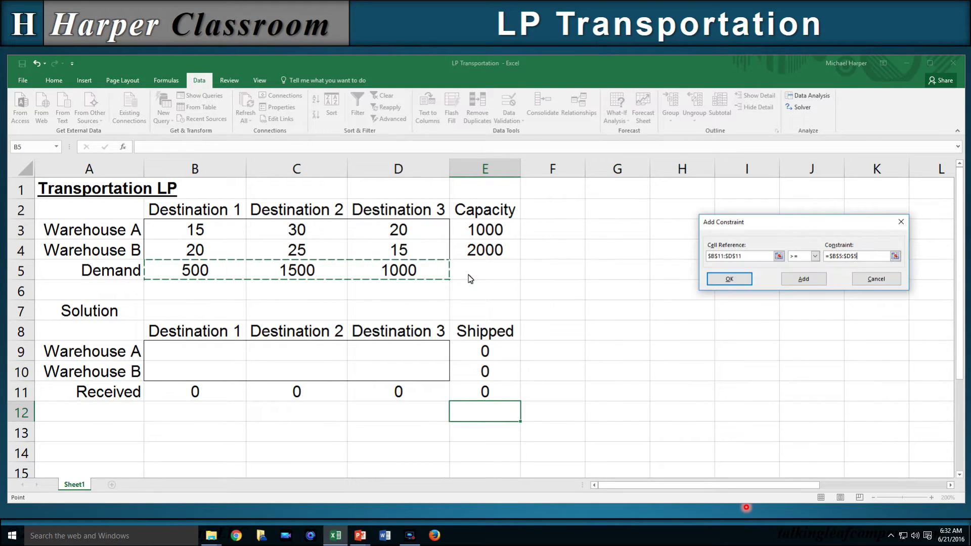
pyautogui.click(744, 279)
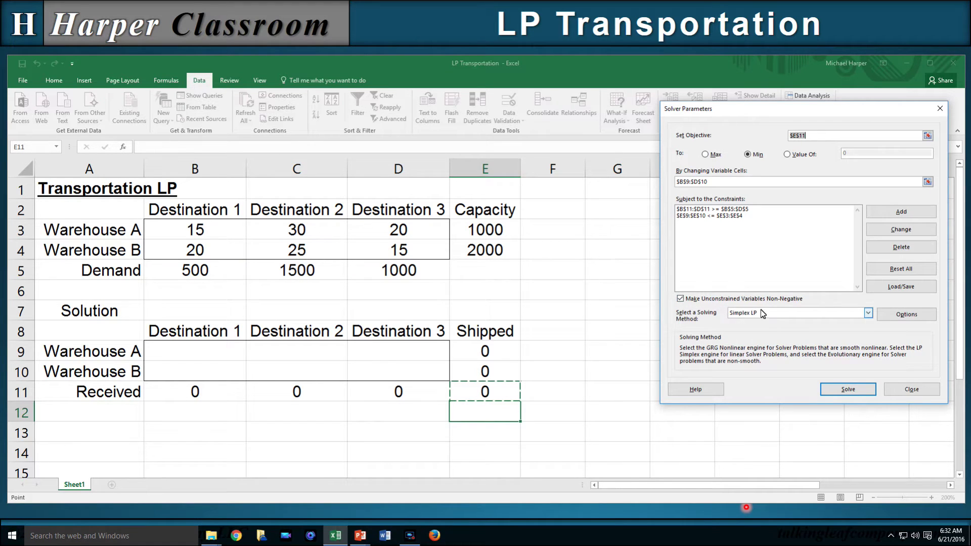
pyautogui.click(848, 390)
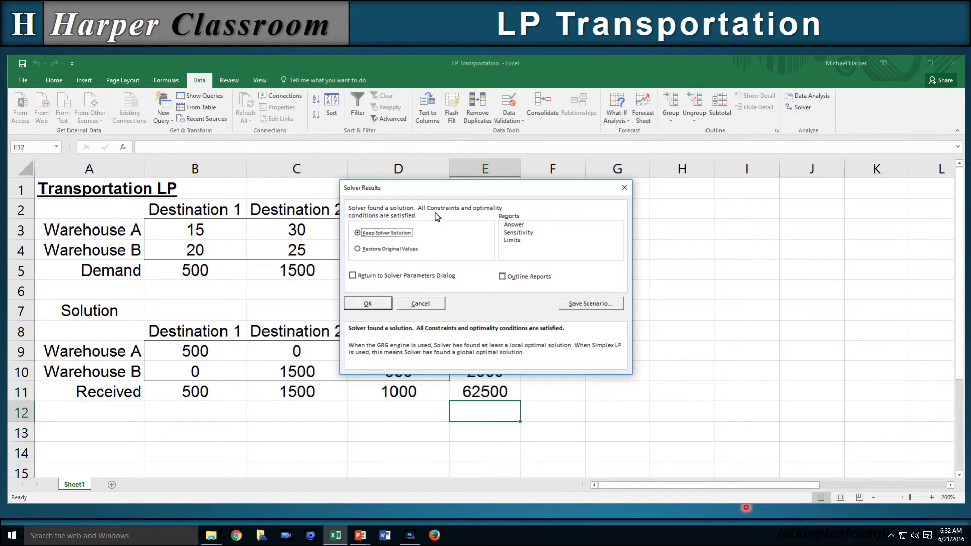
pyautogui.click(379, 306)
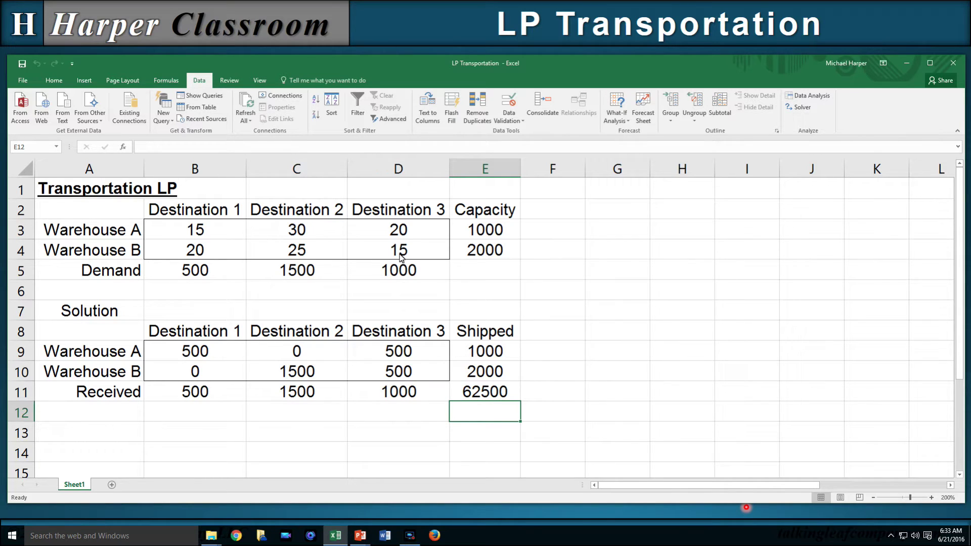
# Change Warehouse A's capacity in E3 to 3000
pyautogui.click(484, 228)
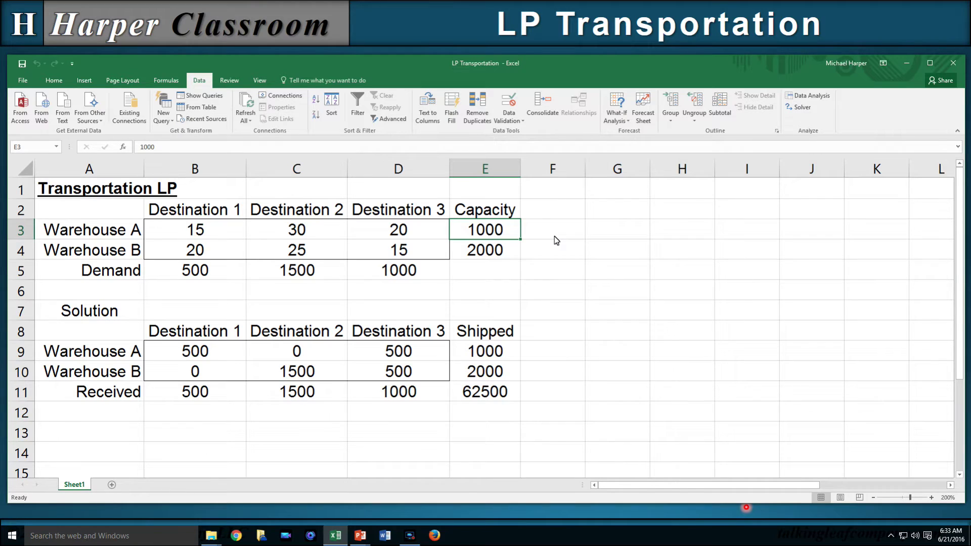
pyautogui.write('3000')
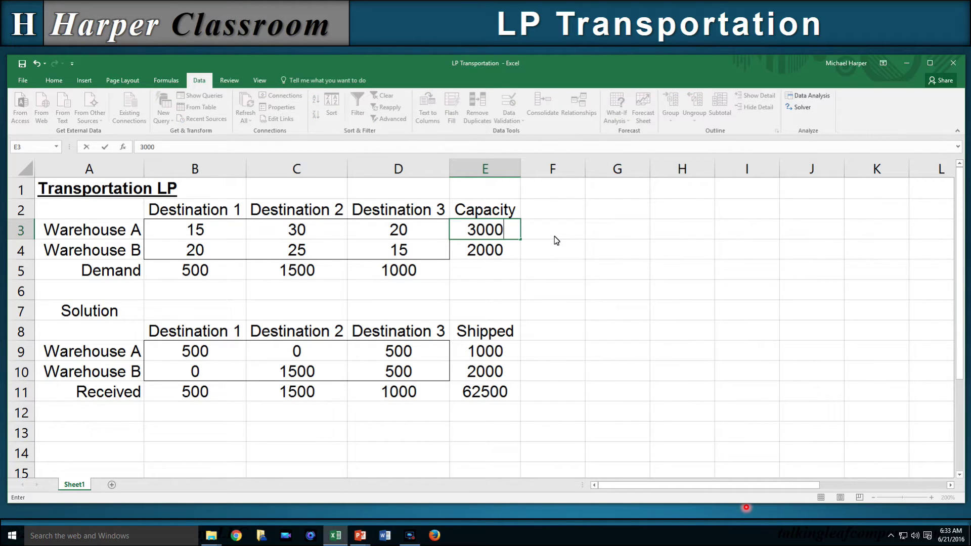
pyautogui.press('Return')
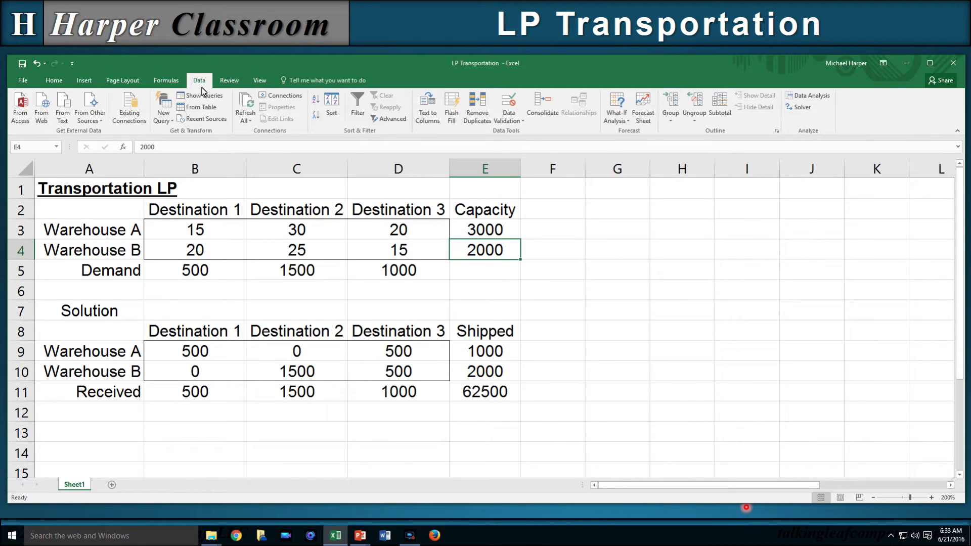
# Re-run Solver and keep the unchanged plan at 62500 total cost
pyautogui.click(797, 106)
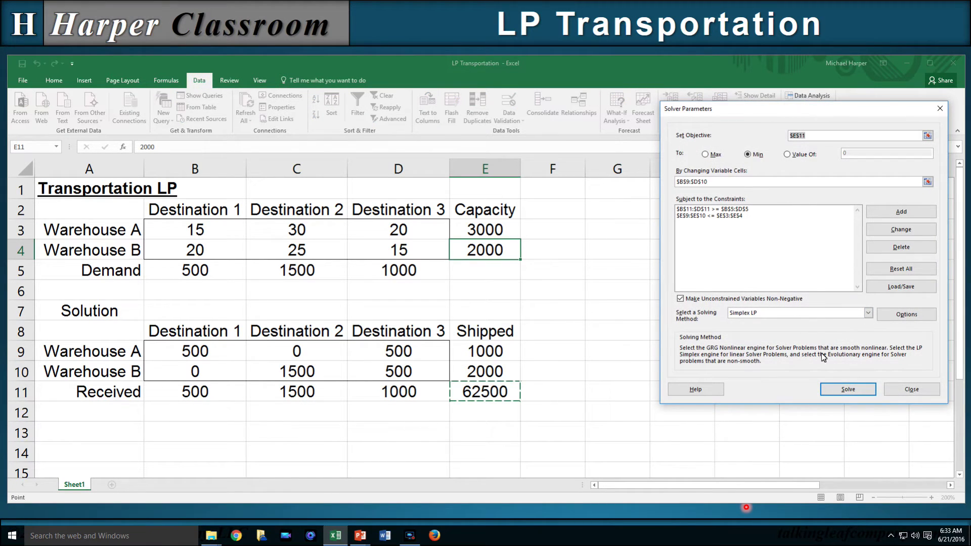
pyautogui.click(848, 389)
pyautogui.click(369, 306)
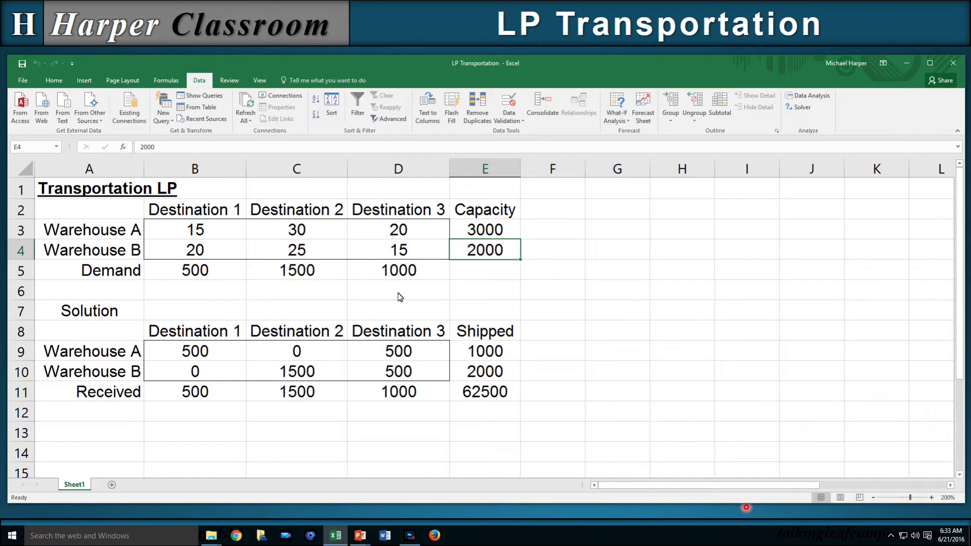
pyautogui.click(551, 232)
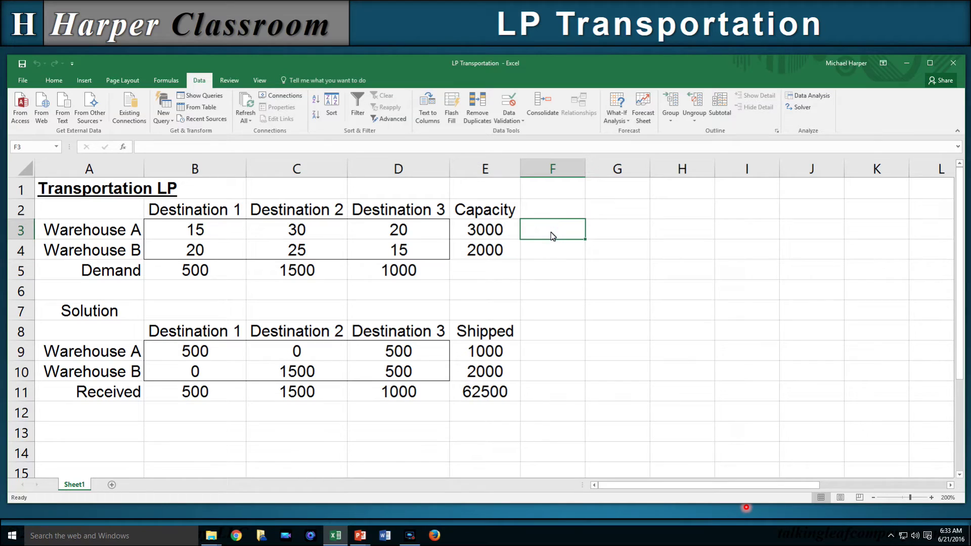
# Add 'Sum' and 'Capacity' labels with a =SUM(E3:E4) capacity total of 5000 in F5
pyautogui.write('Sum')
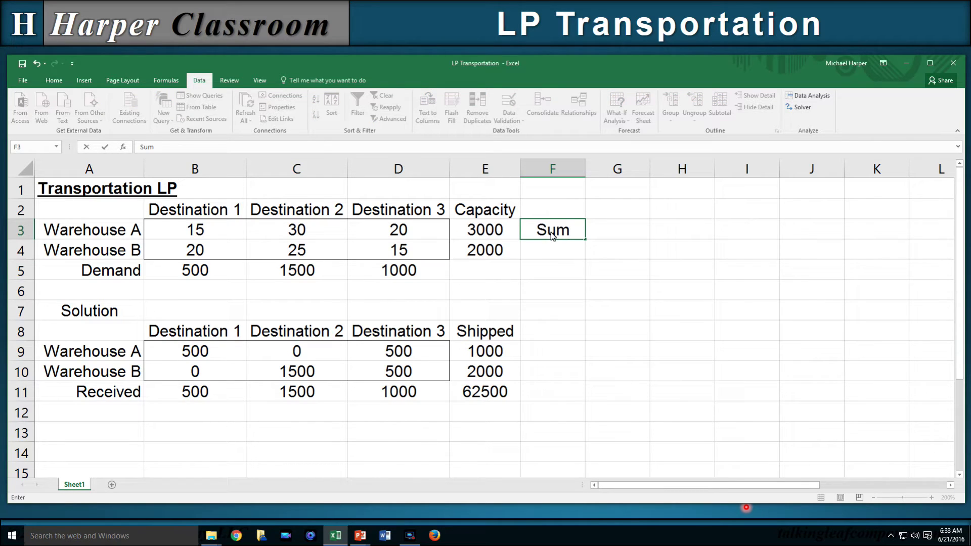
pyautogui.press('Return')
pyautogui.write('Capacity')
pyautogui.press('Return')
pyautogui.write('=sum(')
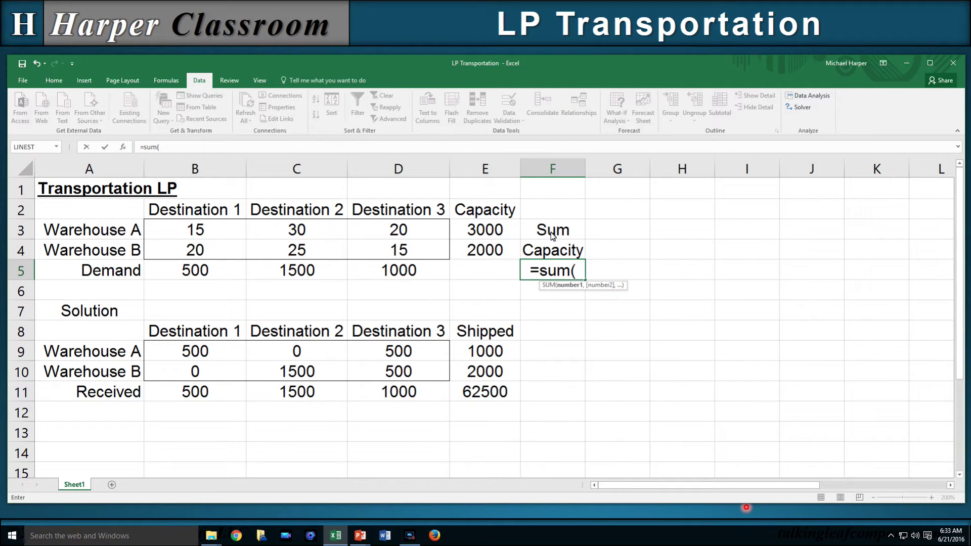
pyautogui.click(479, 236)
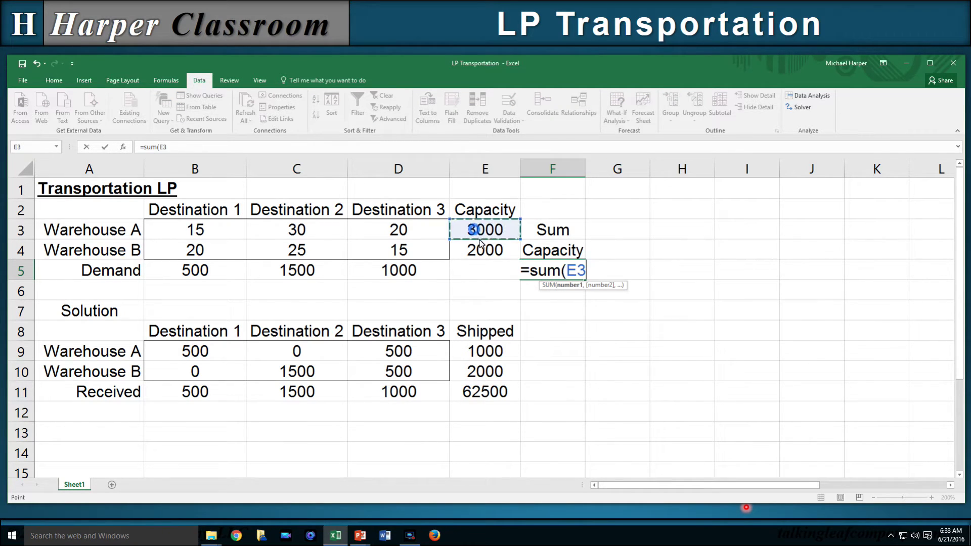
pyautogui.moveTo(480, 242); pyautogui.dragTo(483, 245)
pyautogui.press('Return')
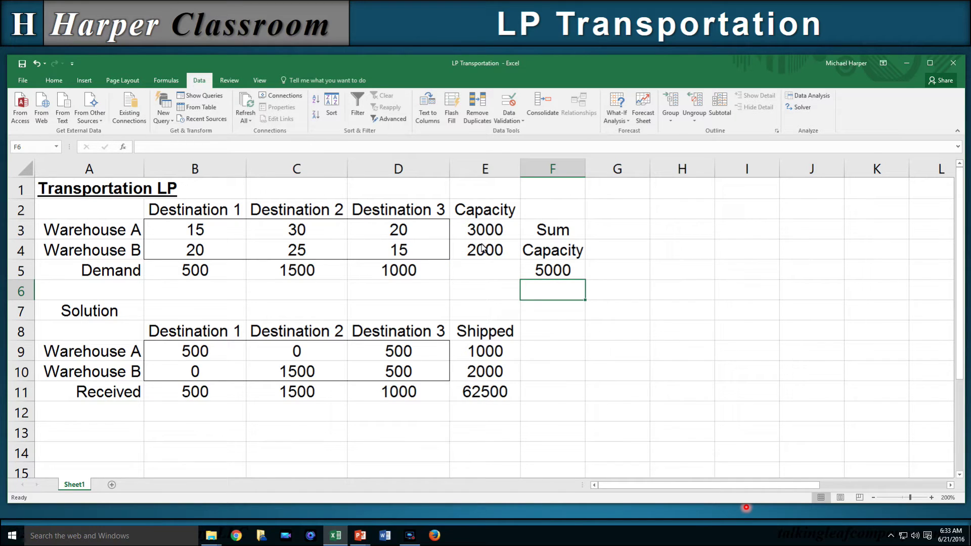
# Label D6 'Sum Demand' and enter =SUM(B5:D5) in E6
pyautogui.click(424, 296)
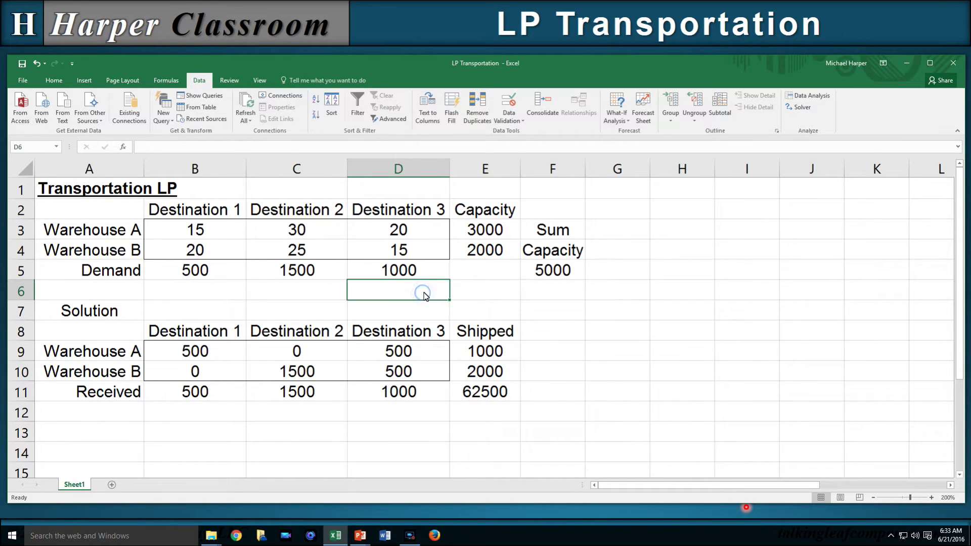
pyautogui.write('Sum Demand')
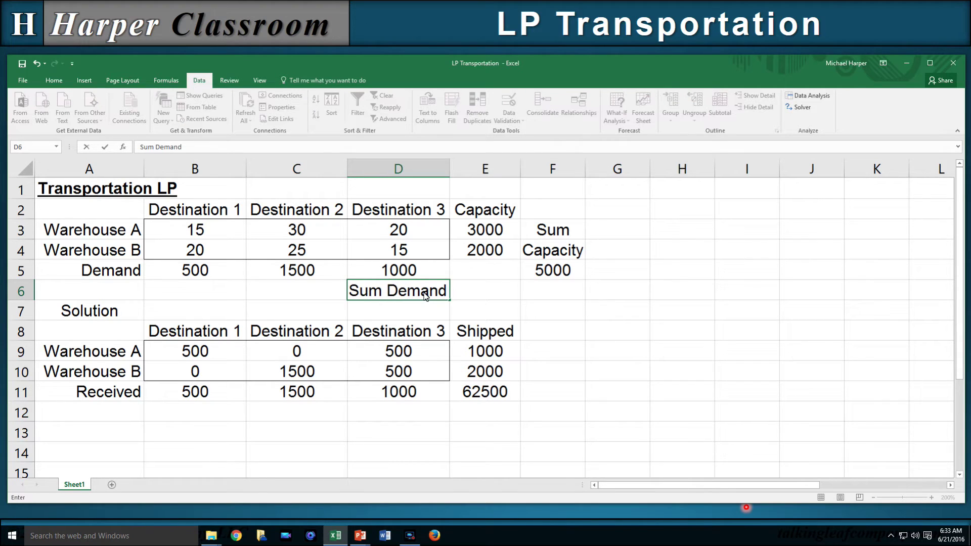
pyautogui.press('Return')
pyautogui.press('Right')
pyautogui.press('Up')
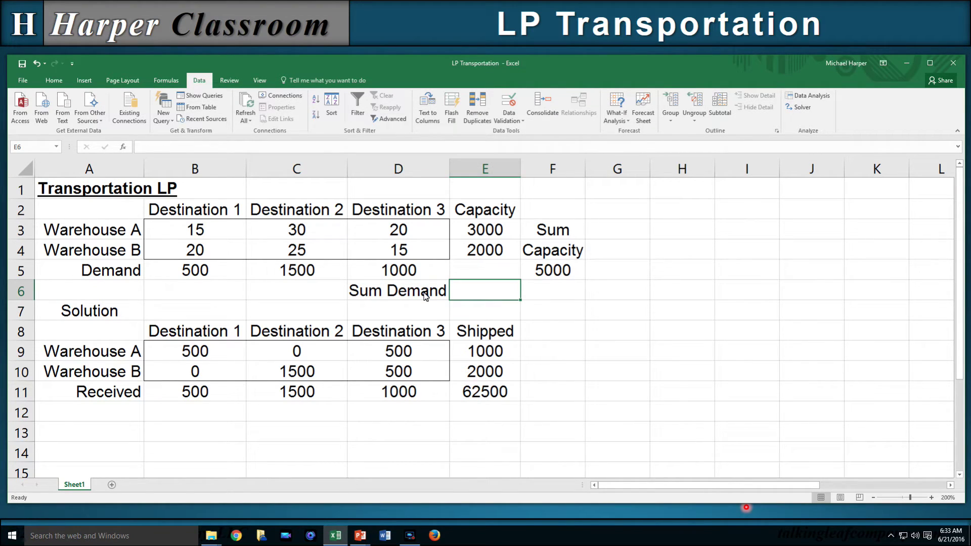
pyautogui.write('=sum(')
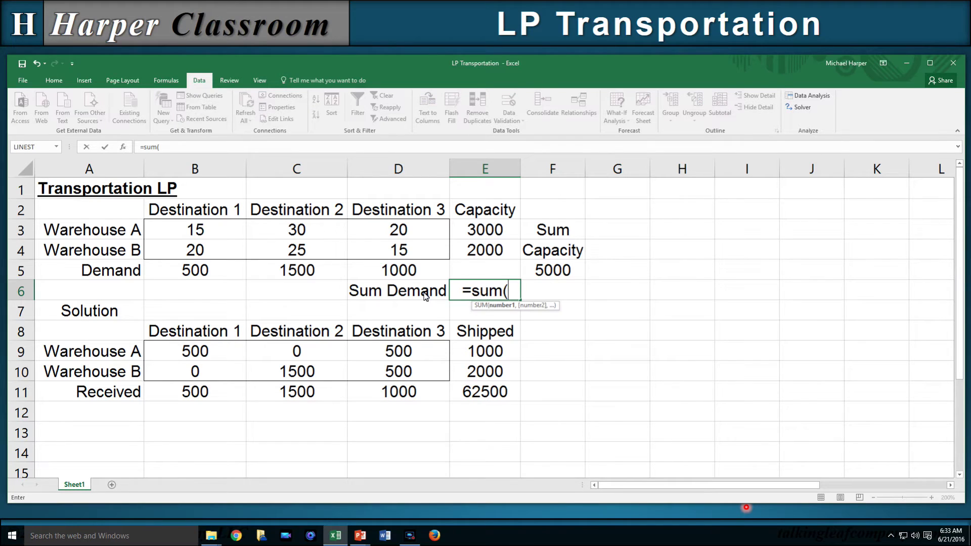
pyautogui.moveTo(200, 273); pyautogui.dragTo(376, 273)
pyautogui.press('Return')
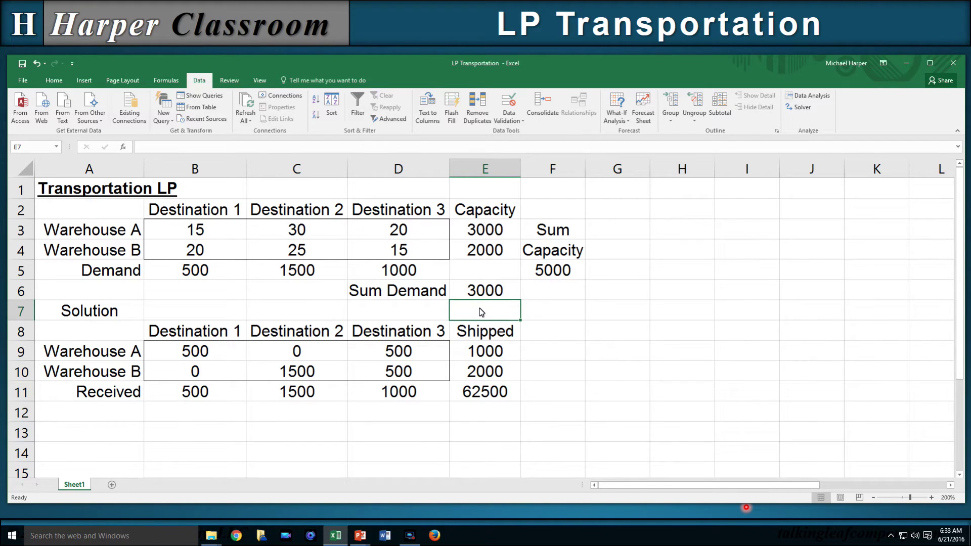
# Add a 'Slack' heading in F8 with =E3-E9 in F9, filled down to F10
pyautogui.click(569, 335)
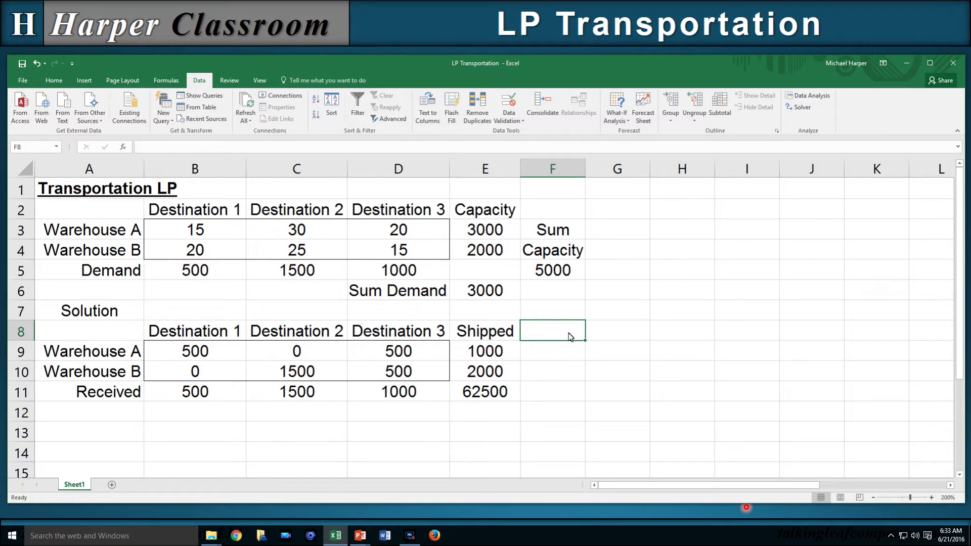
pyautogui.write('Slack')
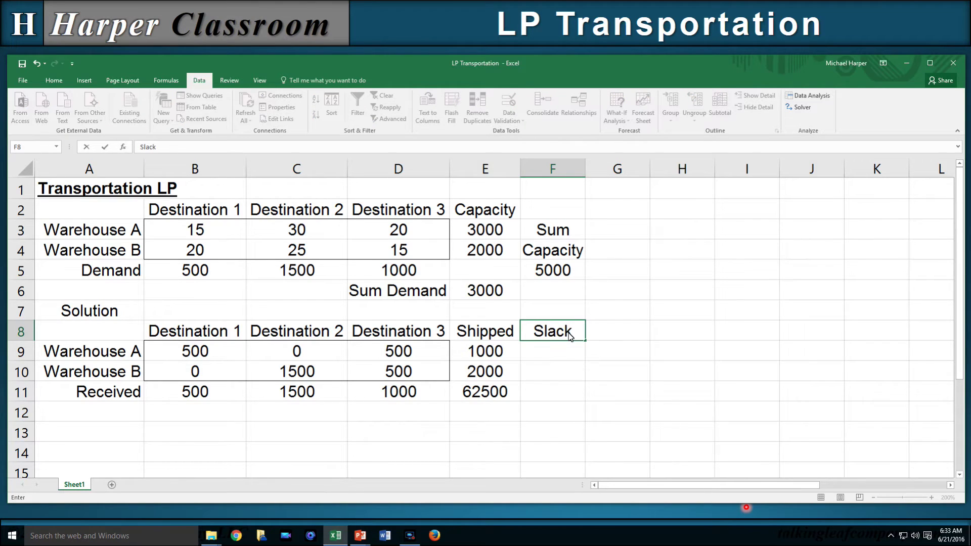
pyautogui.press('Return')
pyautogui.write('=')
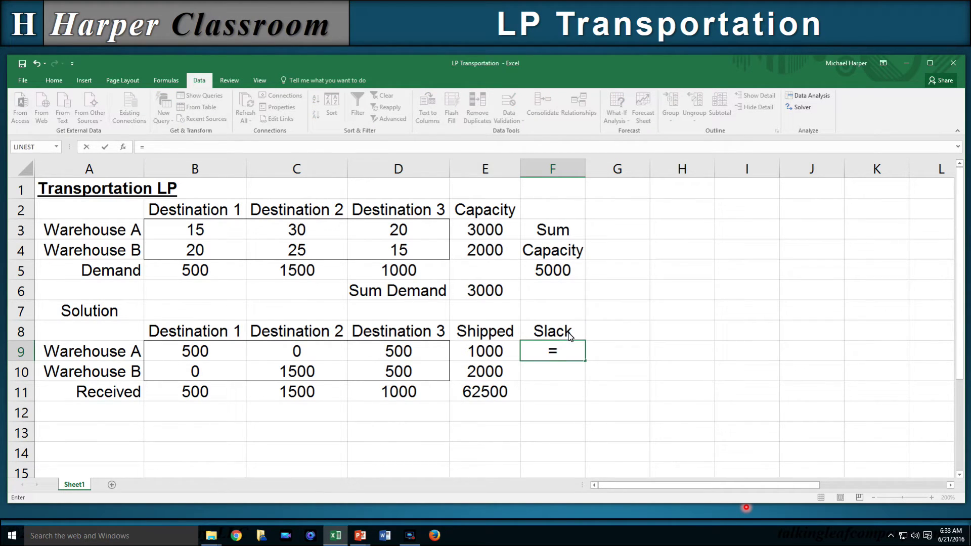
pyautogui.click(483, 231)
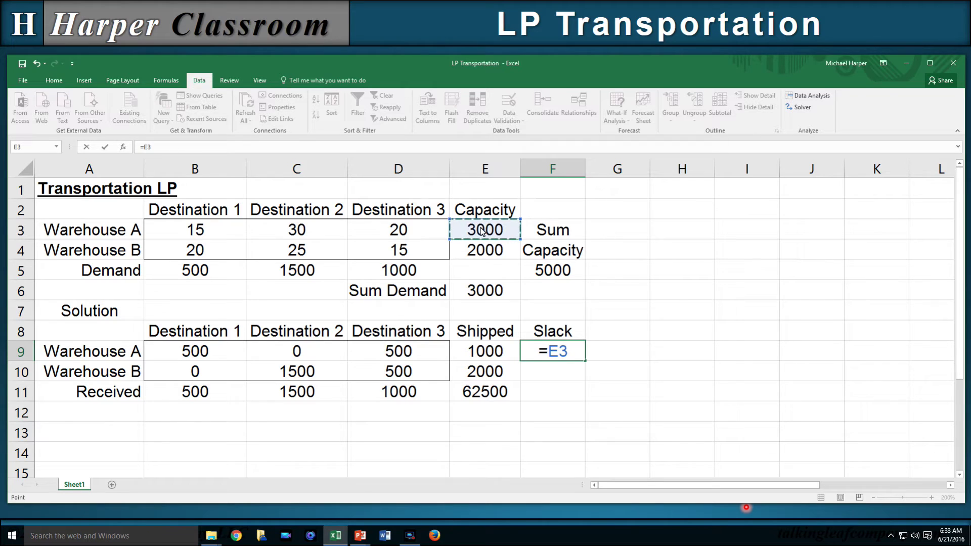
pyautogui.write('-')
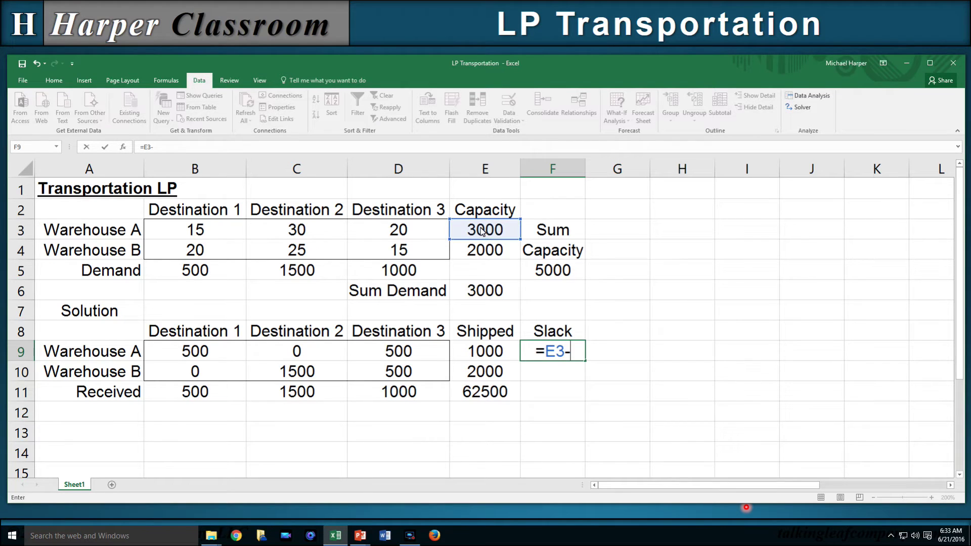
pyautogui.click(485, 351)
pyautogui.press('Return')
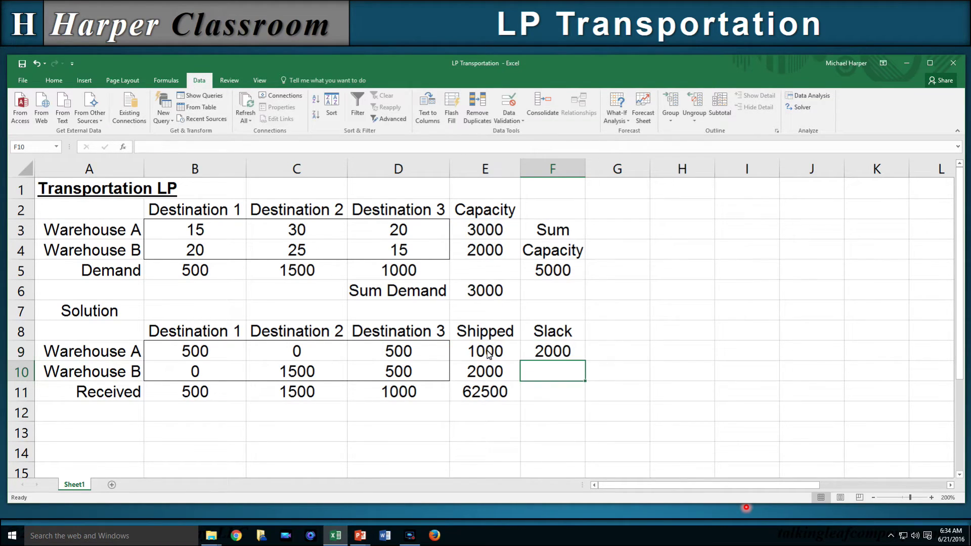
pyautogui.click(557, 352)
pyautogui.moveTo(587, 360); pyautogui.dragTo(585, 375)
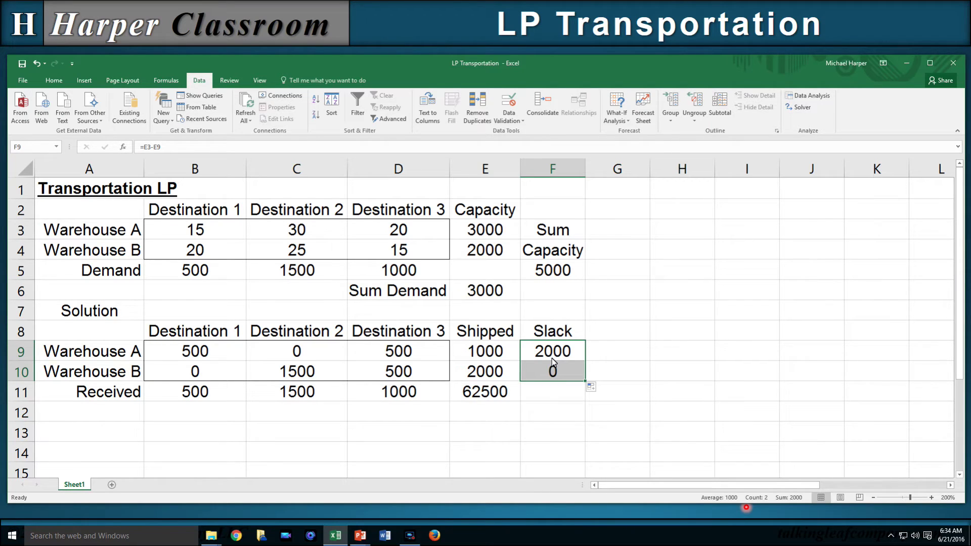
# Set Warehouse A's capacity to 1000 and Destination 3's demand to 3000
pyautogui.click(484, 236)
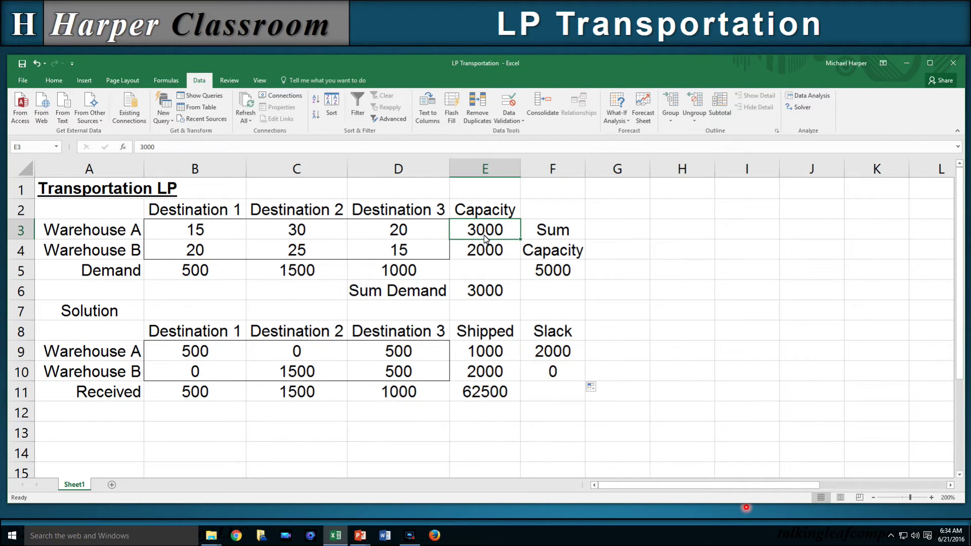
pyautogui.write('10')
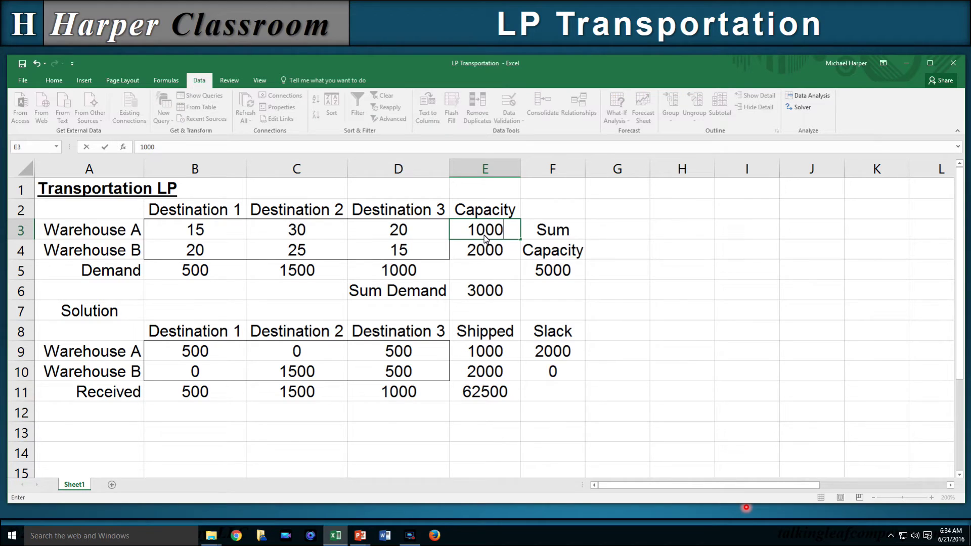
pyautogui.press('Return')
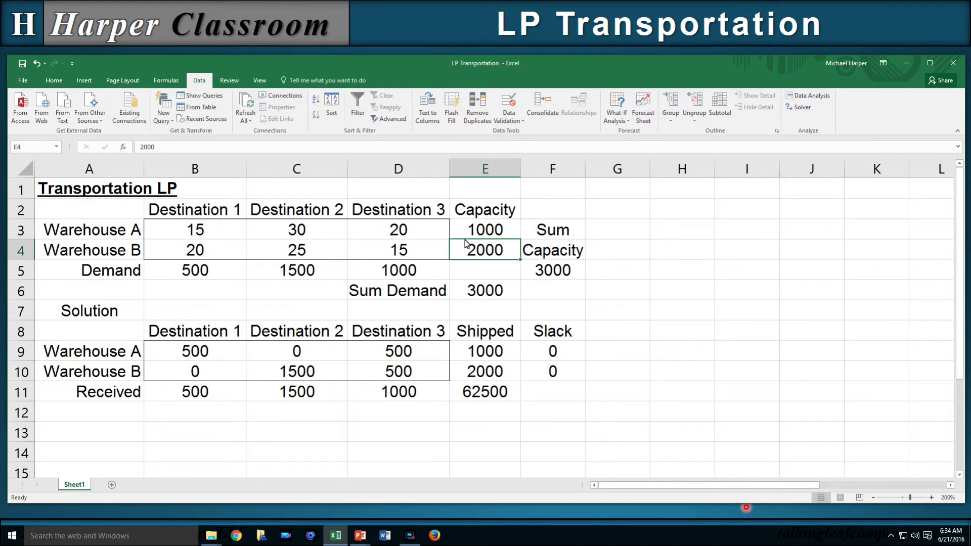
pyautogui.click(397, 273)
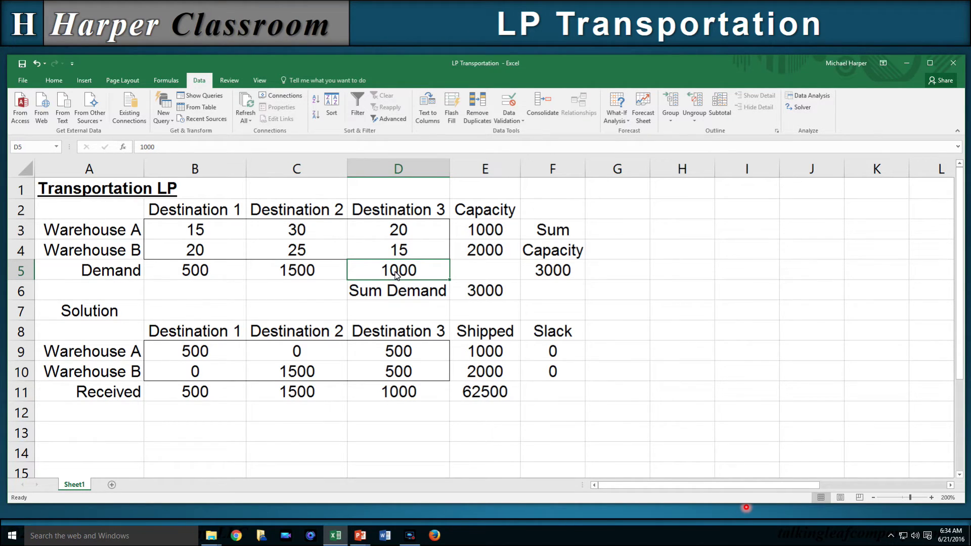
pyautogui.write('3000')
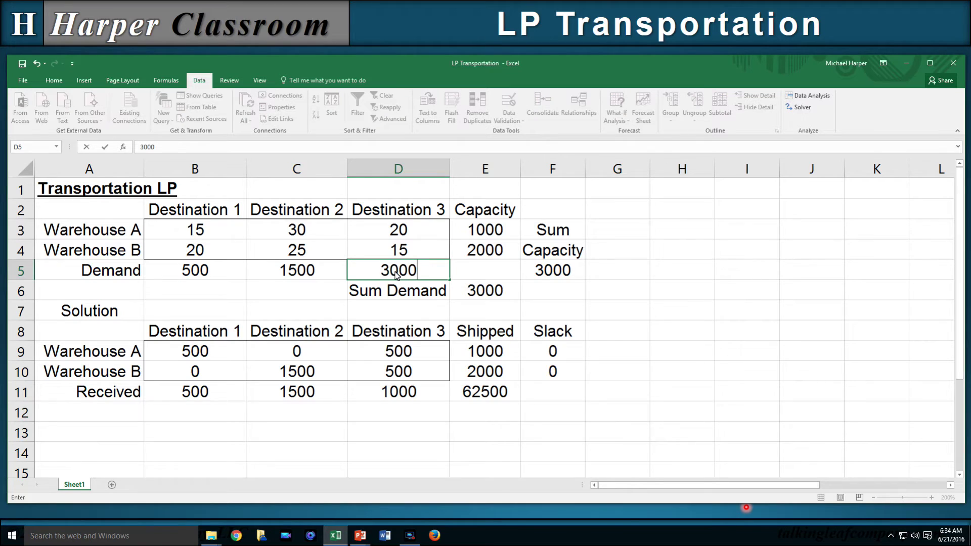
pyautogui.press('Return')
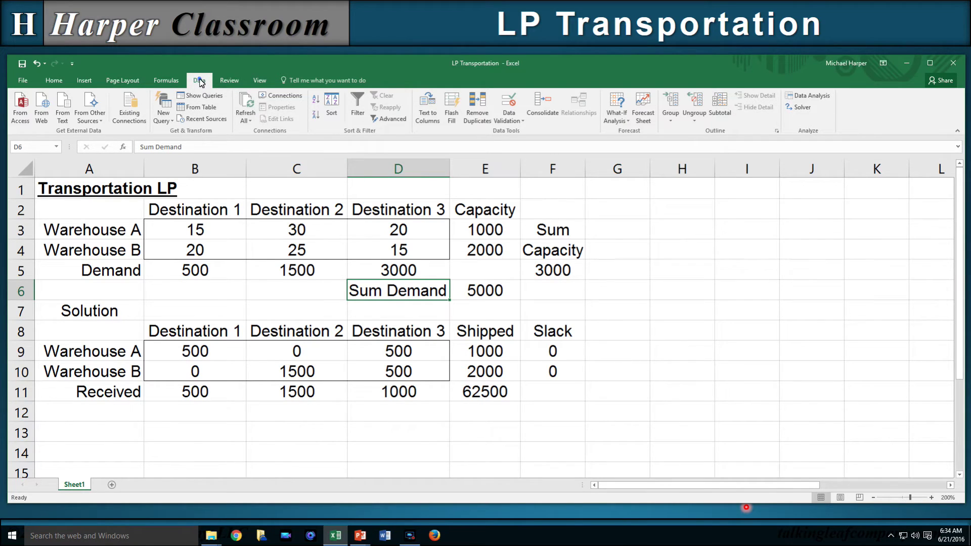
# Re-run Solver on the unchanged model and keep its infeasible 67500 result
pyautogui.click(805, 108)
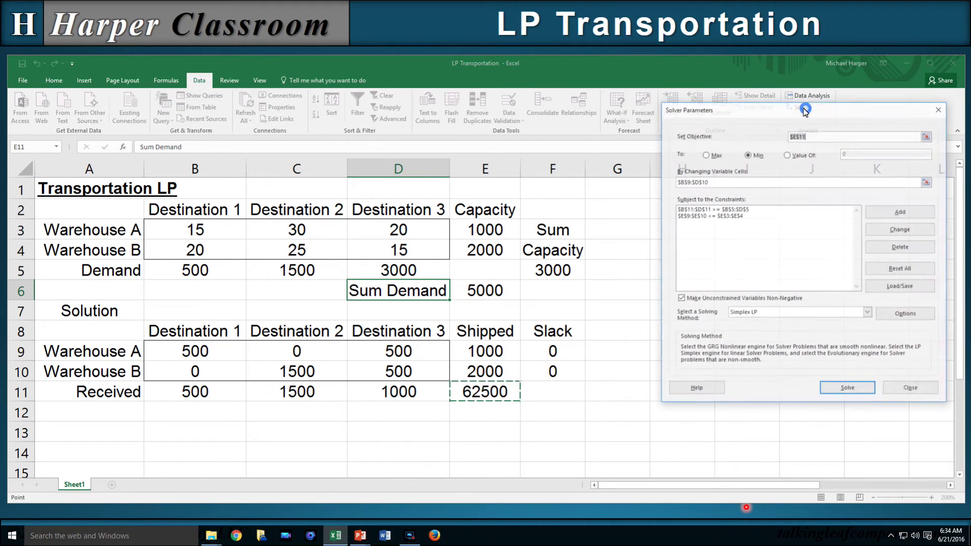
pyautogui.click(853, 390)
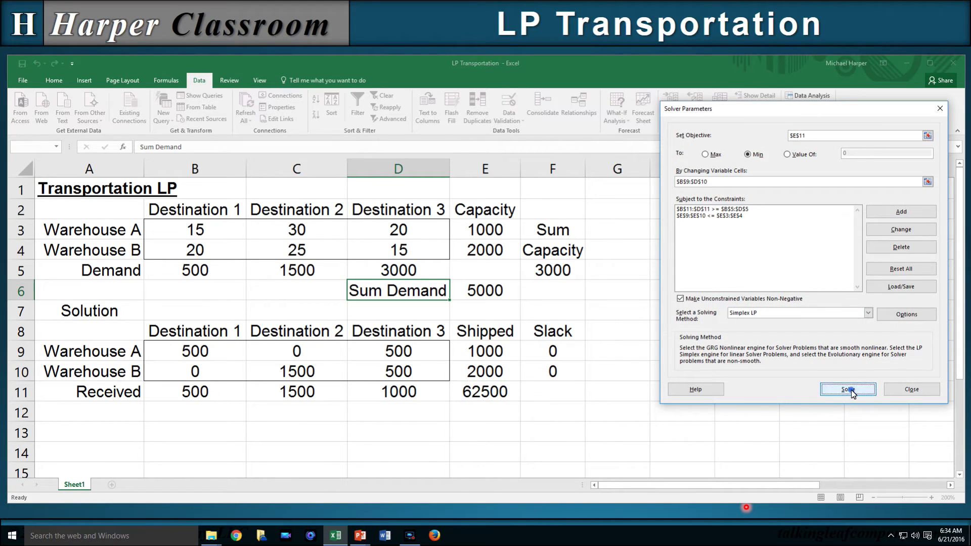
pyautogui.moveTo(484, 191); pyautogui.dragTo(737, 132)
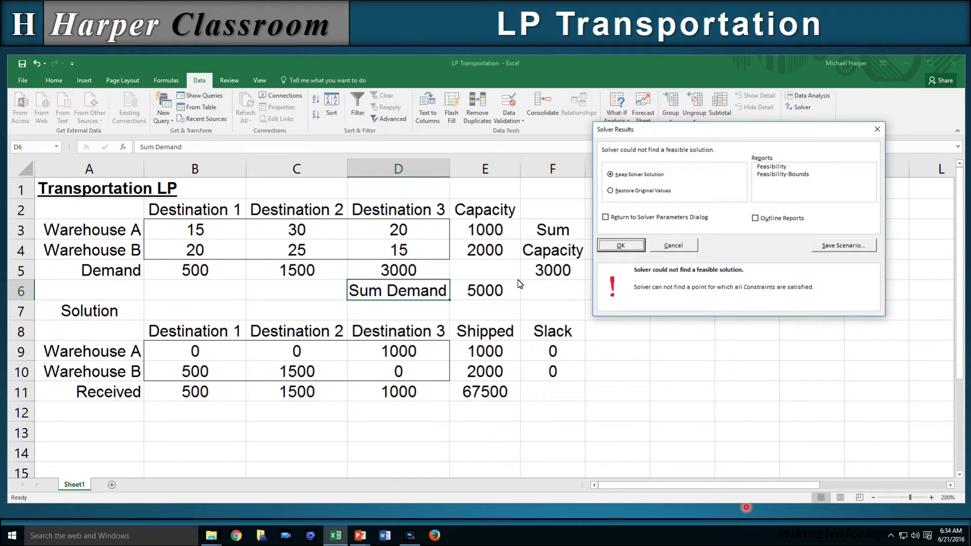
pyautogui.click(621, 246)
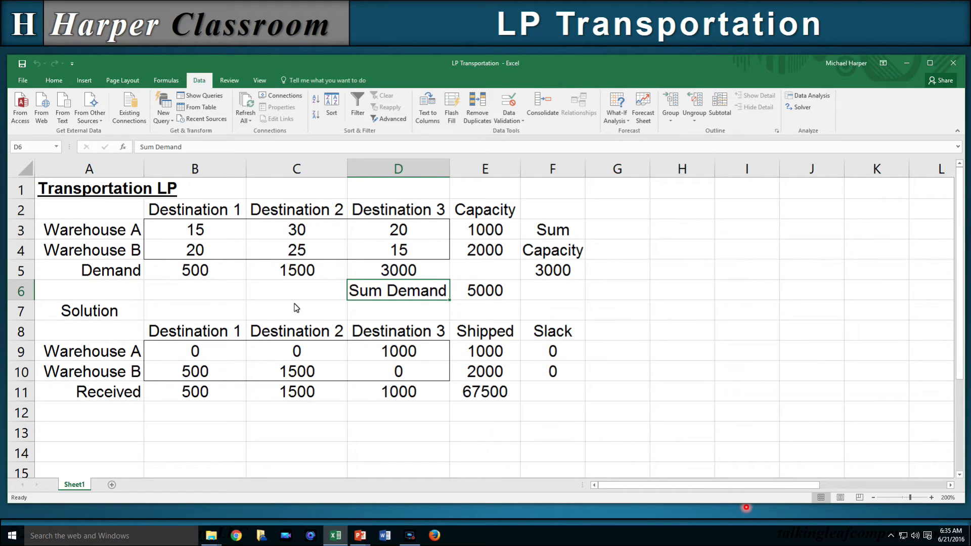
# Move the block from Demand down to Received down one row, freeing row 5
pyautogui.click(58, 270)
pyautogui.moveTo(130, 273); pyautogui.dragTo(560, 399)
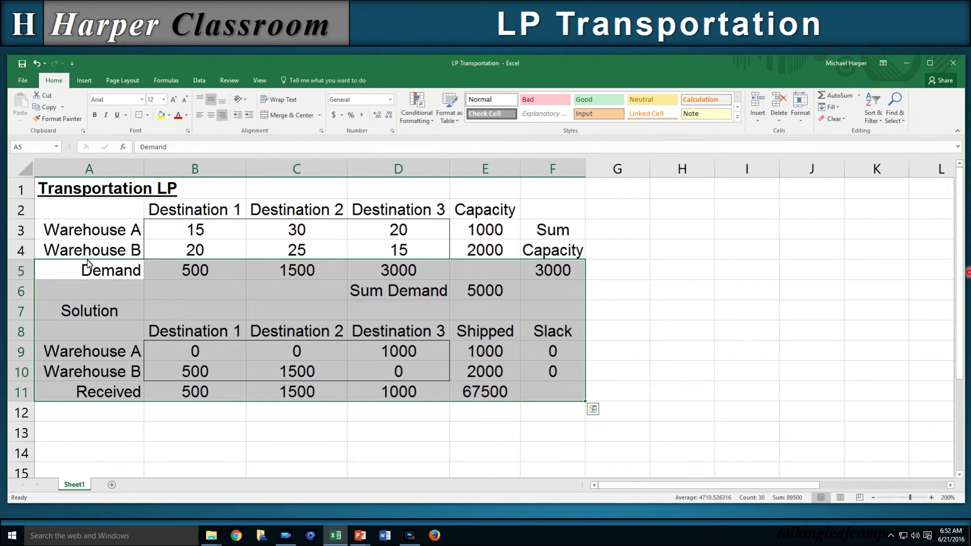
pyautogui.moveTo(87, 261); pyautogui.dragTo(84, 282)
# Fill row 5 as a Dummy source with costs 0, 0, 0 and capacity 2000
pyautogui.click(85, 275)
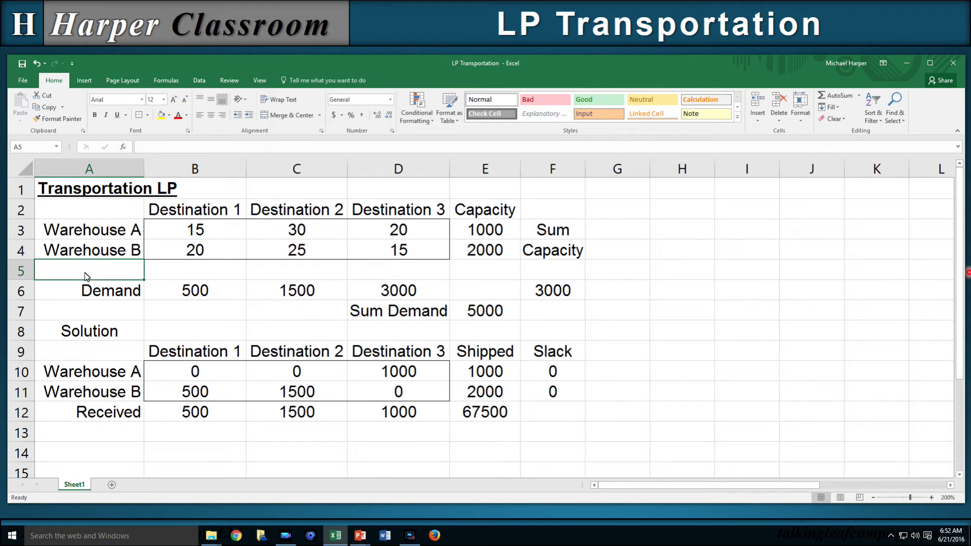
pyautogui.write('Dummy')
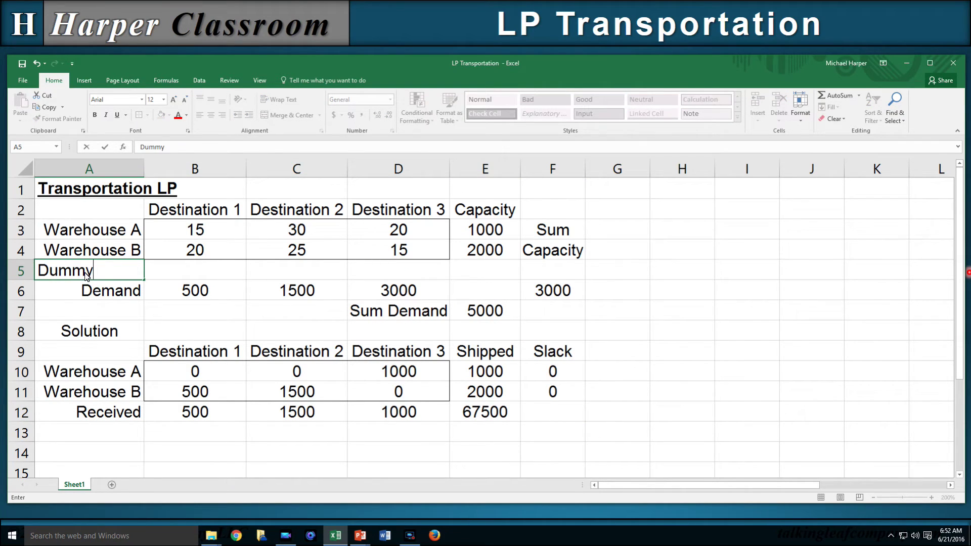
pyautogui.press('Tab')
pyautogui.write('0')
pyautogui.press('Tab')
pyautogui.write('0')
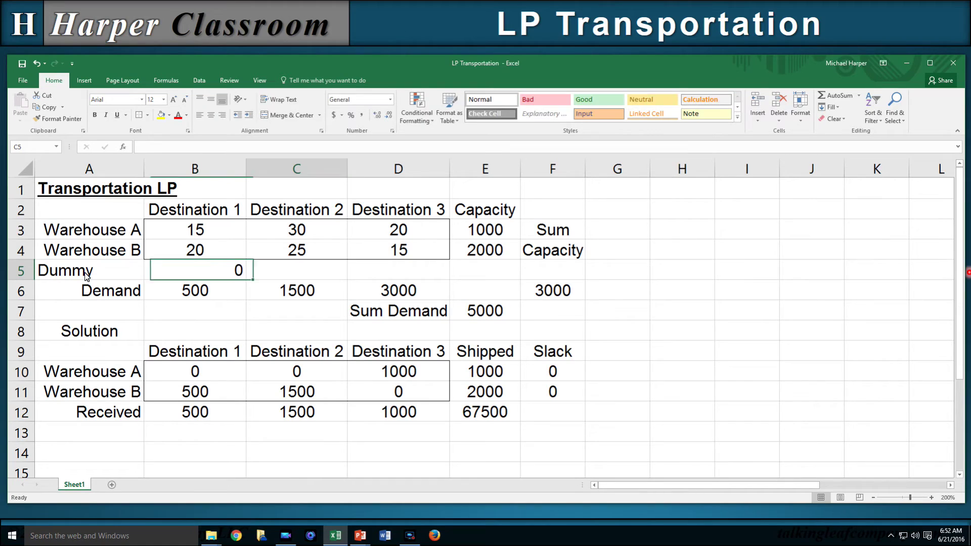
pyautogui.press('Tab')
pyautogui.write('0')
pyautogui.press('Tab')
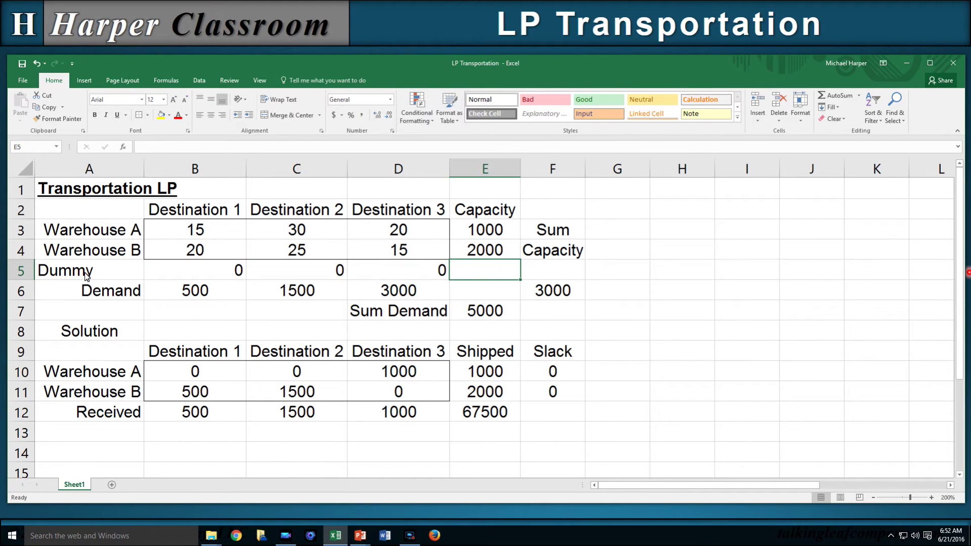
pyautogui.write('2000')
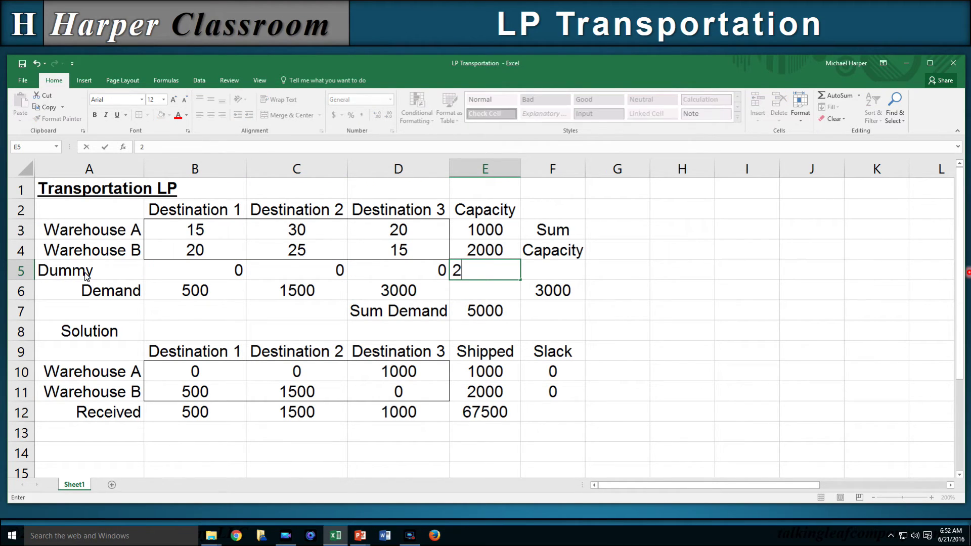
pyautogui.press('Return')
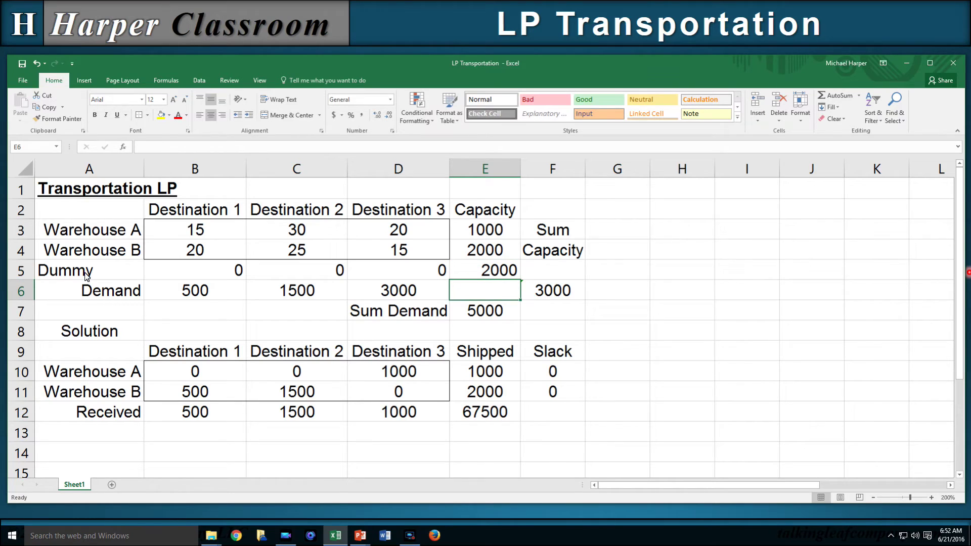
# Update Sum Capacity in F6 to =SUM(E3:E5), totalling 5000
pyautogui.click(542, 288)
pyautogui.write('=sum(')
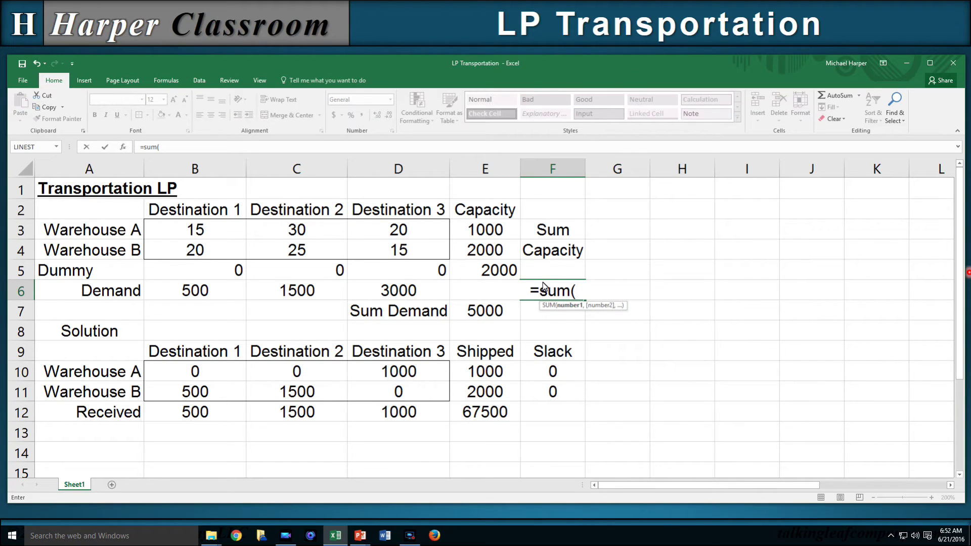
pyautogui.moveTo(478, 228); pyautogui.dragTo(483, 270)
pyautogui.press('Return')
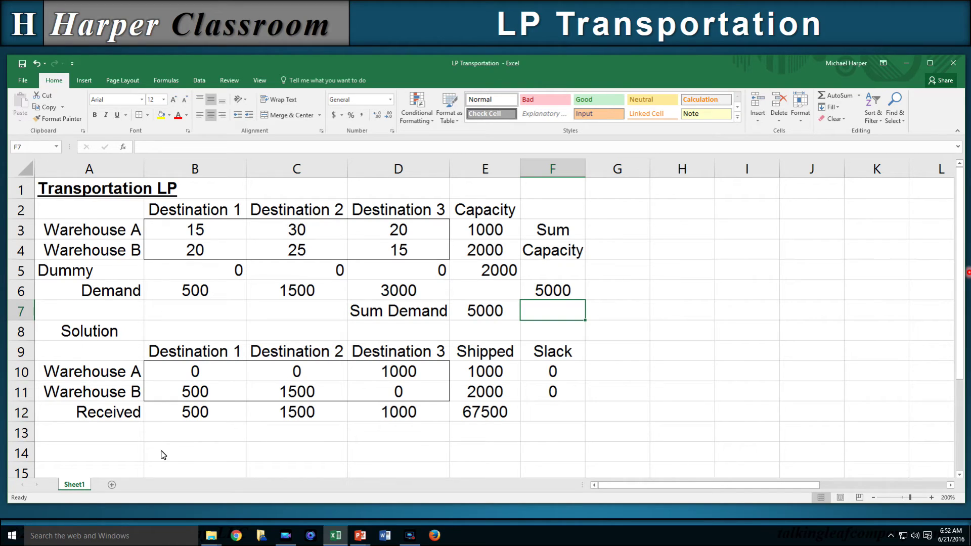
# Shift the Received row down, label A12 'Dummy' and extend the Shipped formula to E12
pyautogui.moveTo(119, 416); pyautogui.dragTo(553, 418)
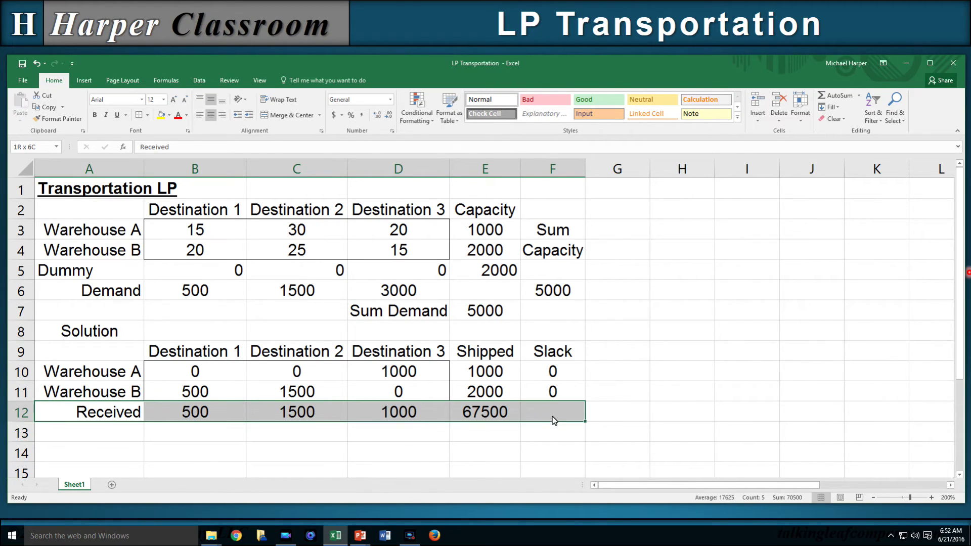
pyautogui.moveTo(226, 423); pyautogui.dragTo(228, 436)
pyautogui.click(119, 417)
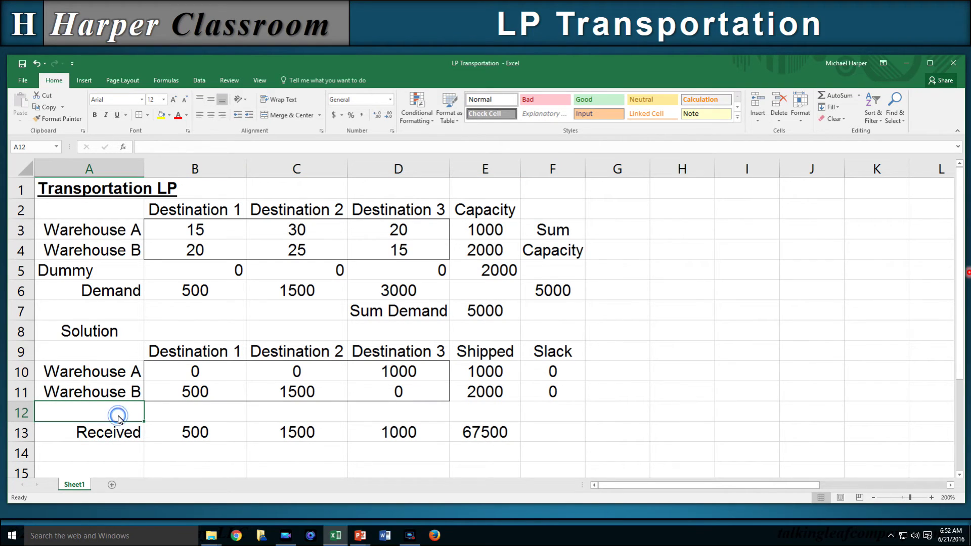
pyautogui.write('Dummy')
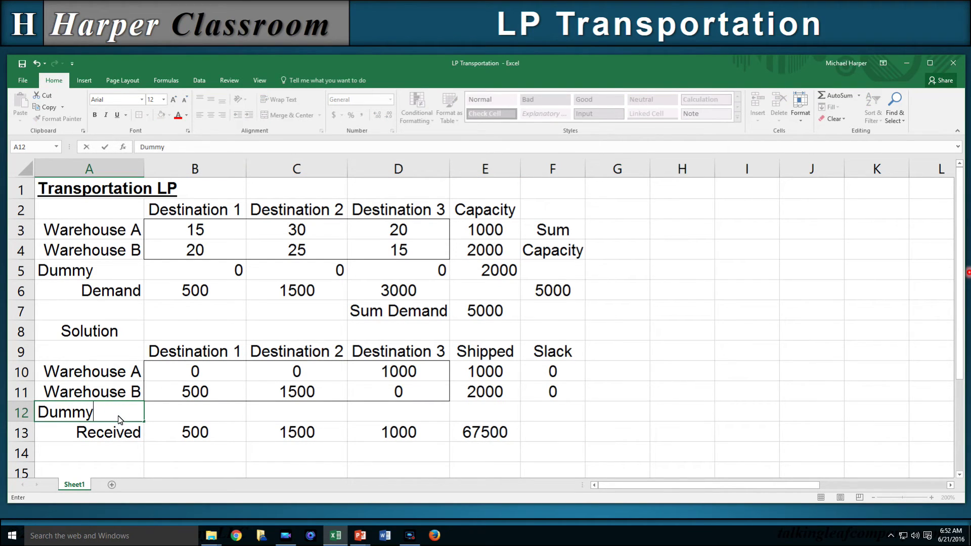
pyautogui.press('Tab')
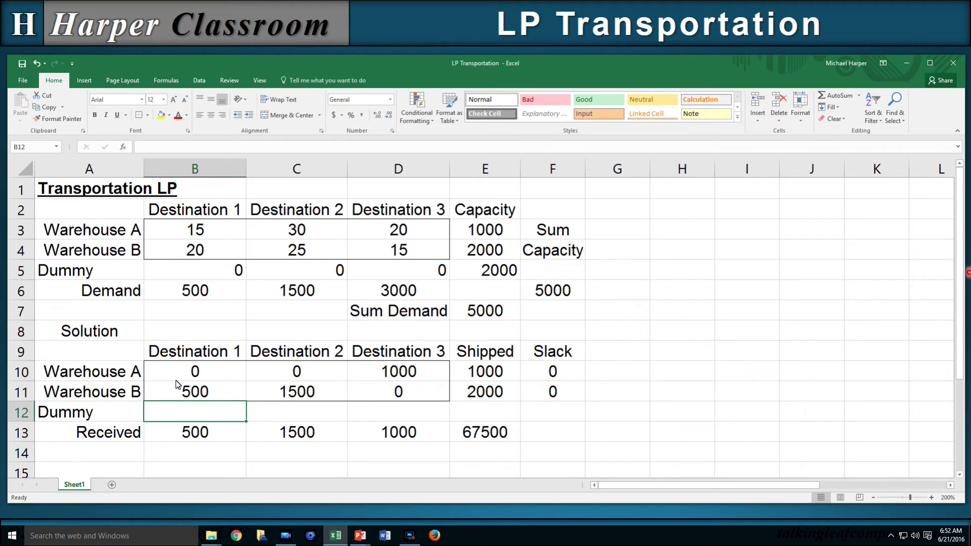
pyautogui.click(495, 393)
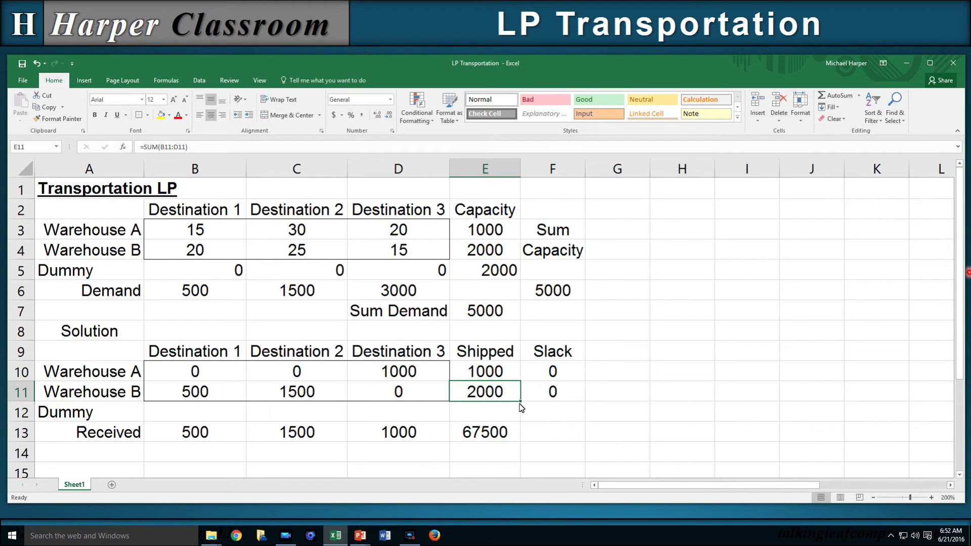
pyautogui.moveTo(521, 403); pyautogui.dragTo(521, 414)
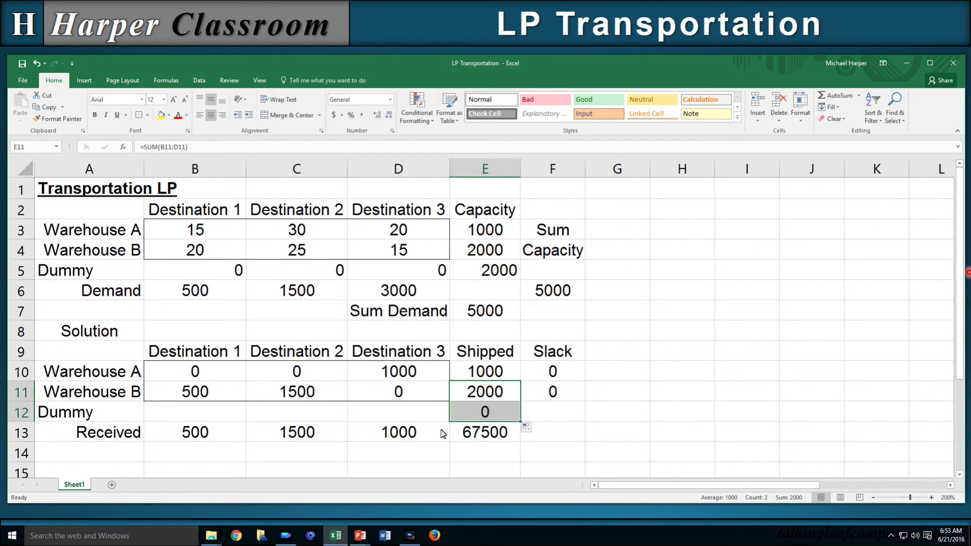
# Enter =SUM(B10:B12) in B13 and copy it across to D13
pyautogui.click(219, 436)
pyautogui.write('=sum(')
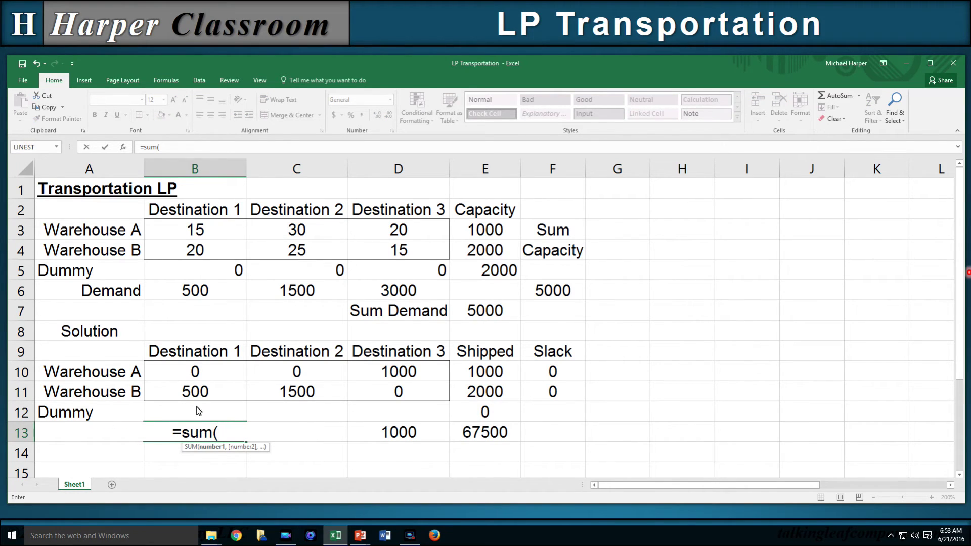
pyautogui.moveTo(196, 377); pyautogui.dragTo(197, 411)
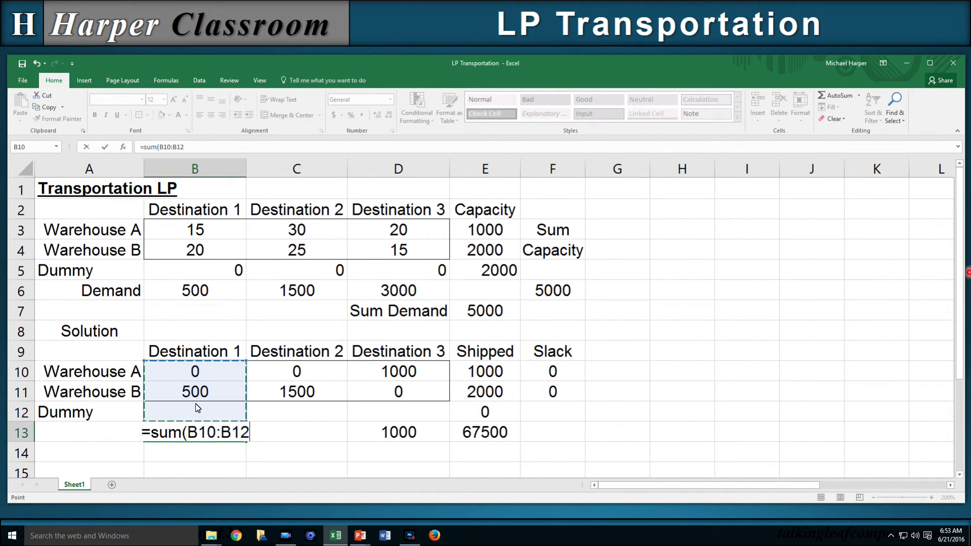
pyautogui.press('Return')
pyautogui.click(214, 430)
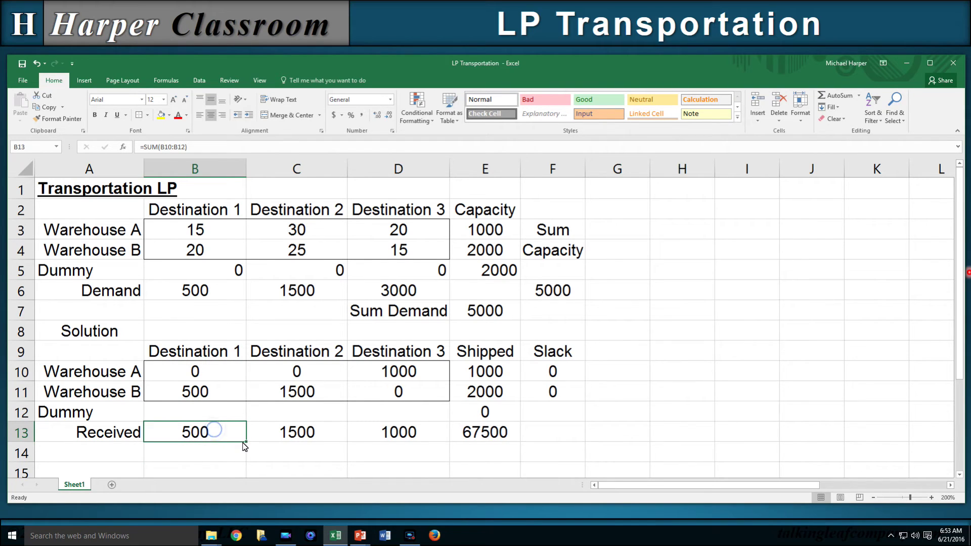
pyautogui.moveTo(247, 443); pyautogui.dragTo(438, 444)
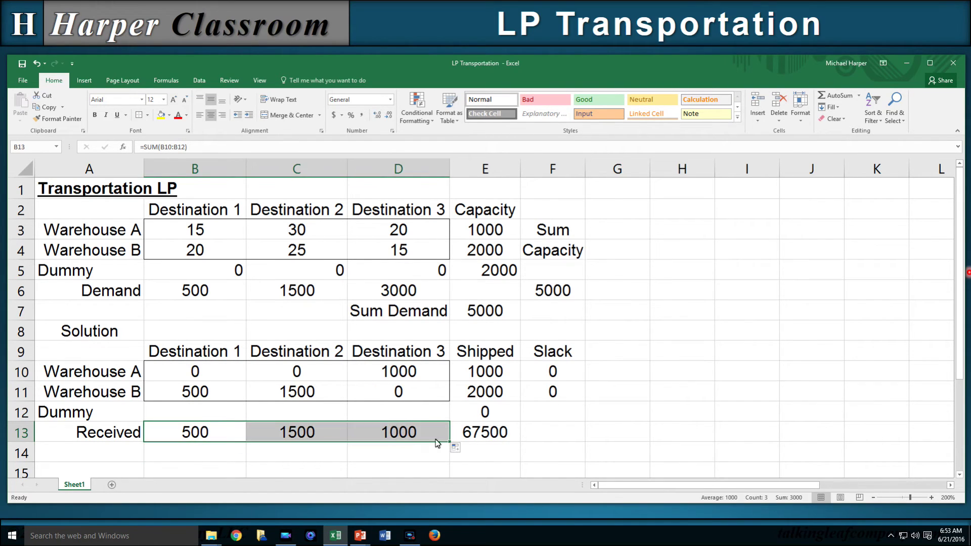
# Enter =SUMPRODUCT(B3:D5,B10:D12) in E13 as the total cost
pyautogui.click(484, 432)
pyautogui.write('=sumproduct')
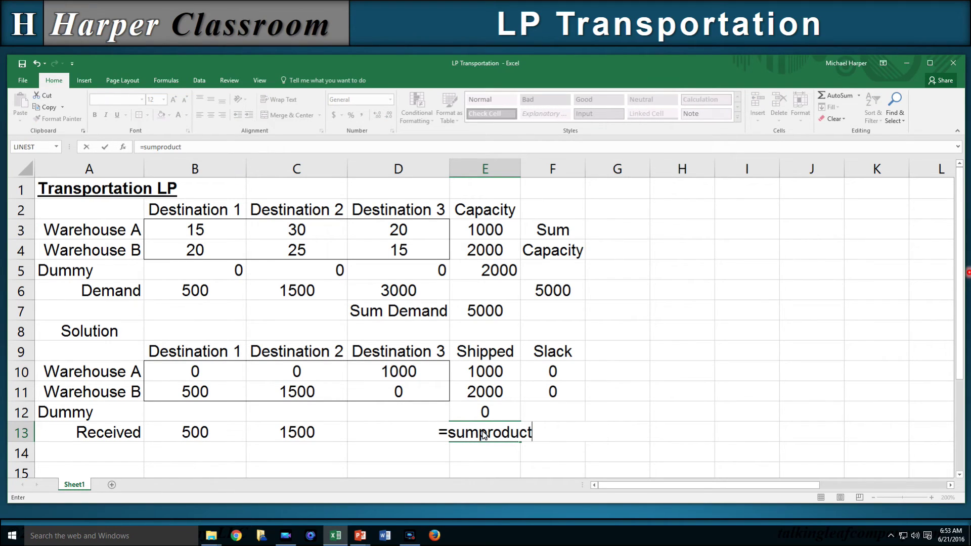
pyautogui.write('(')
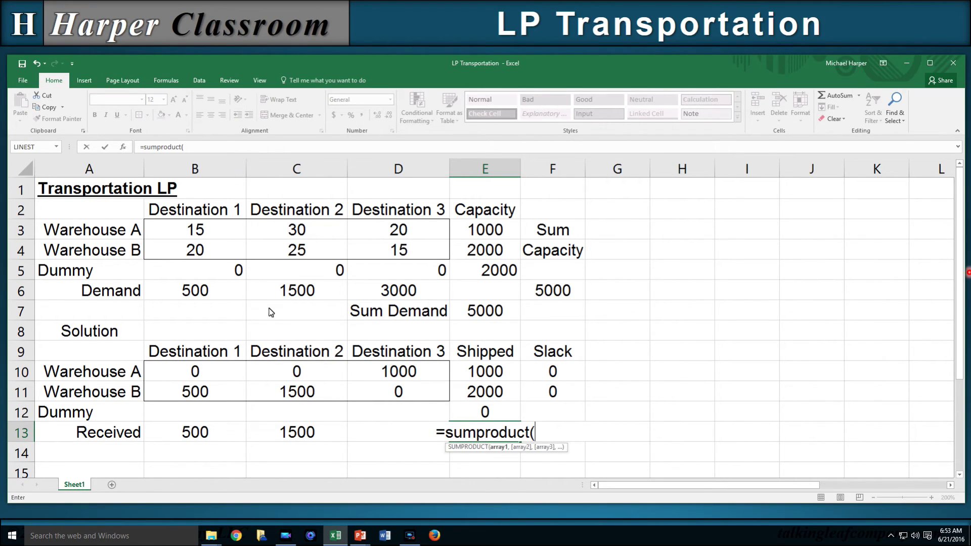
pyautogui.moveTo(214, 238); pyautogui.dragTo(392, 270)
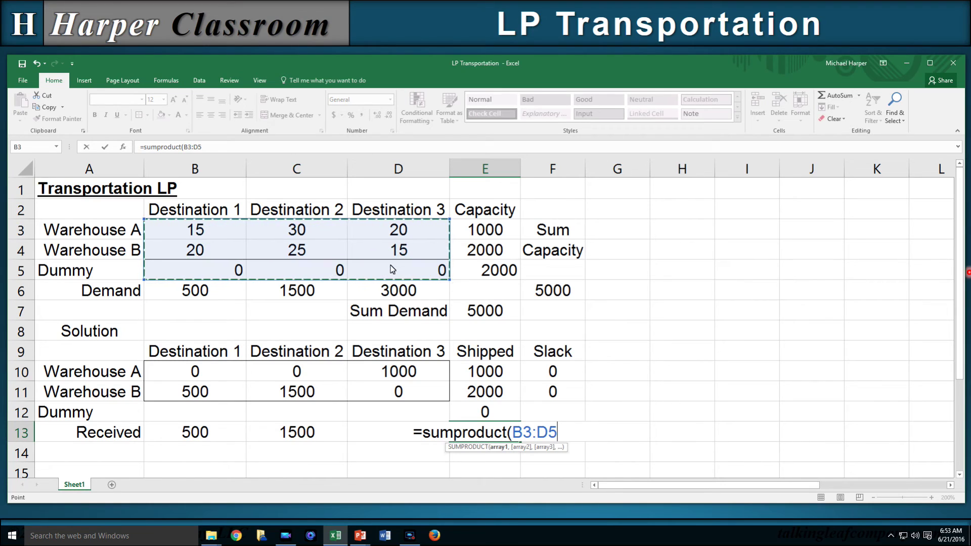
pyautogui.write(',')
pyautogui.moveTo(208, 373); pyautogui.dragTo(399, 412)
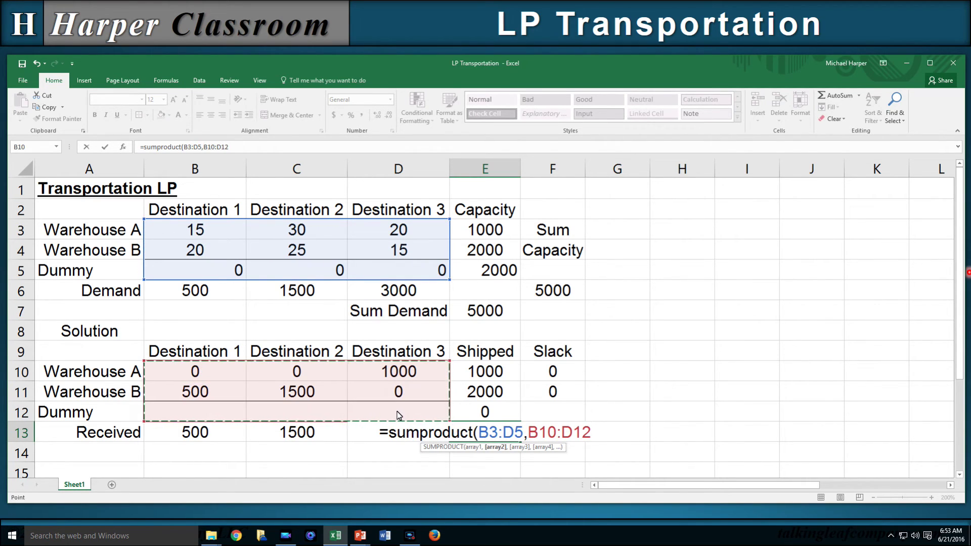
pyautogui.press('Return')
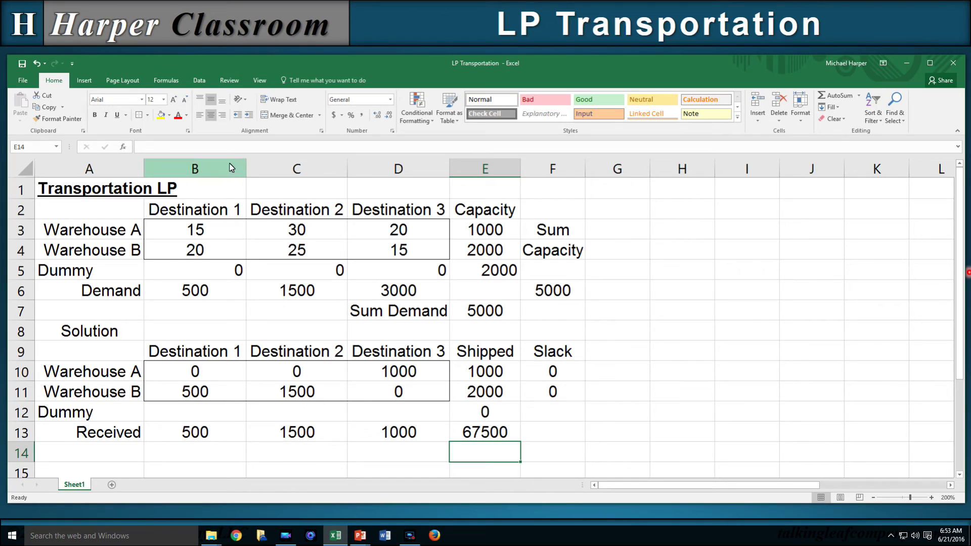
# Centre columns B:E and reset all previous Solver settings
pyautogui.moveTo(221, 168); pyautogui.dragTo(484, 169)
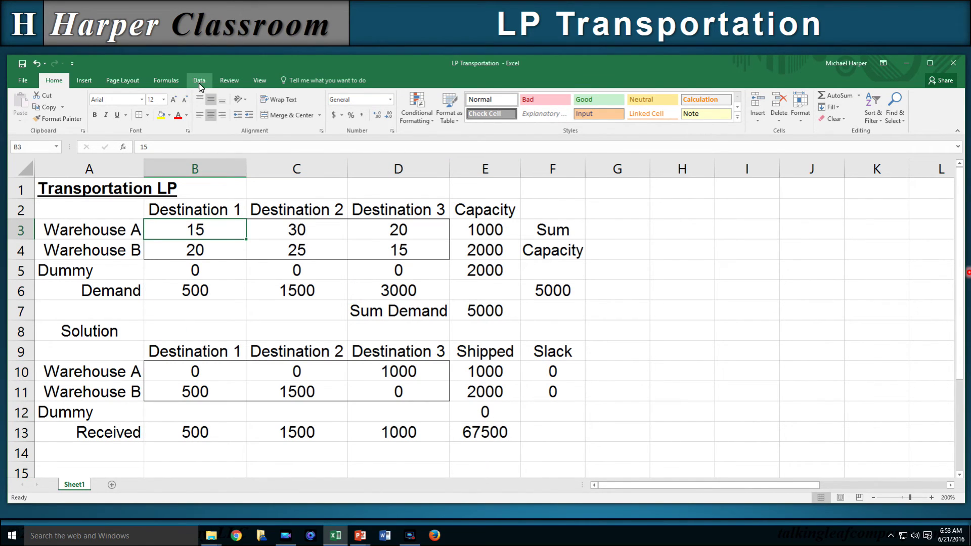
pyautogui.click(199, 80)
pyautogui.click(812, 111)
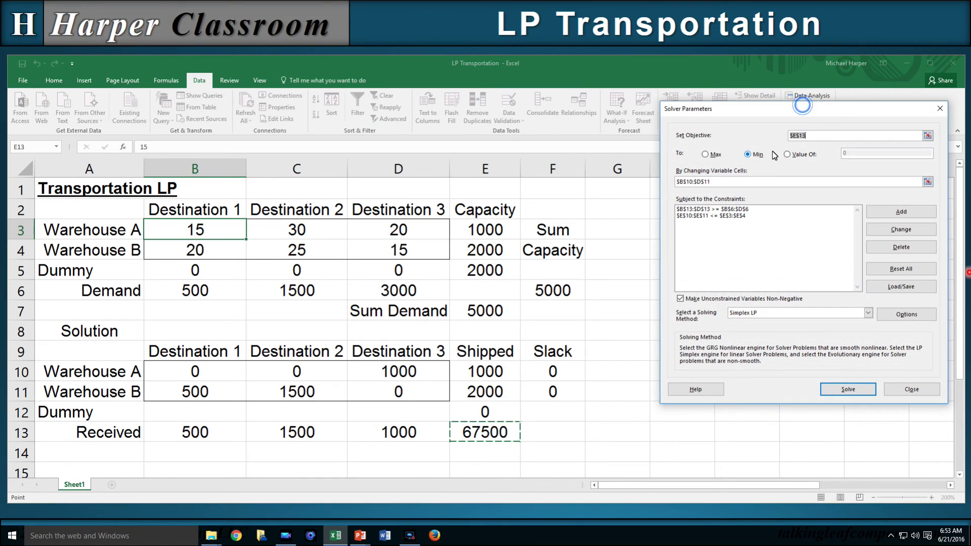
pyautogui.click(891, 269)
pyautogui.click(509, 308)
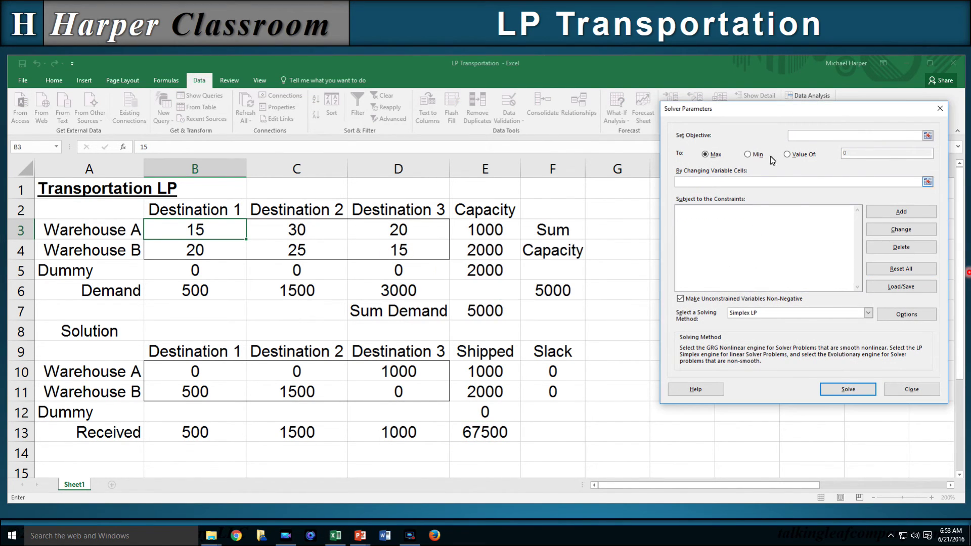
# Set Solver to minimise $E$13 by changing $B$10:$D$12
pyautogui.click(804, 136)
pyautogui.click(486, 439)
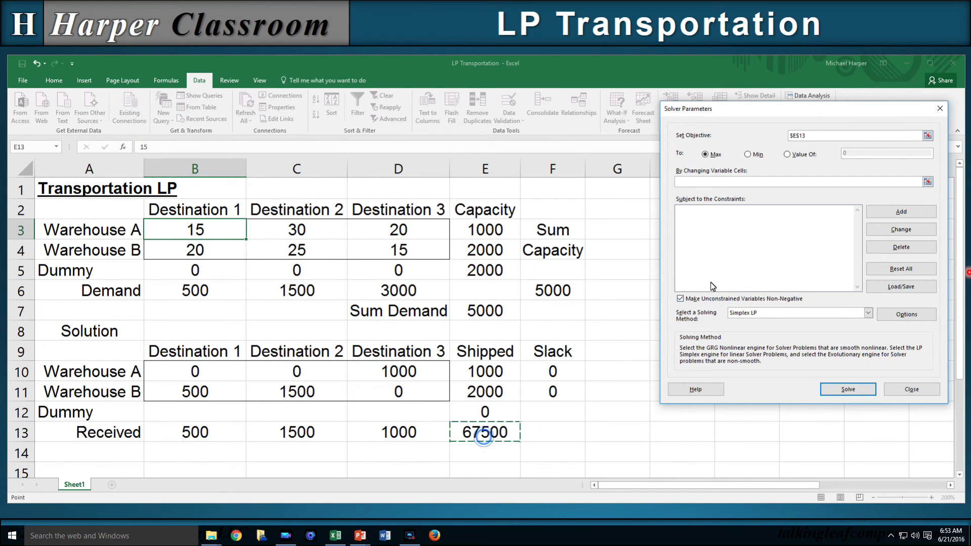
pyautogui.click(748, 155)
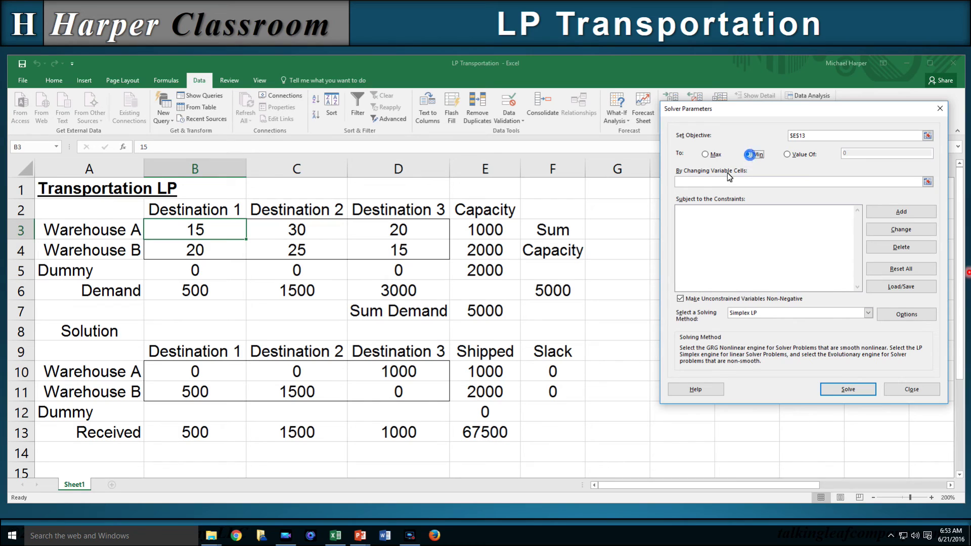
pyautogui.click(705, 183)
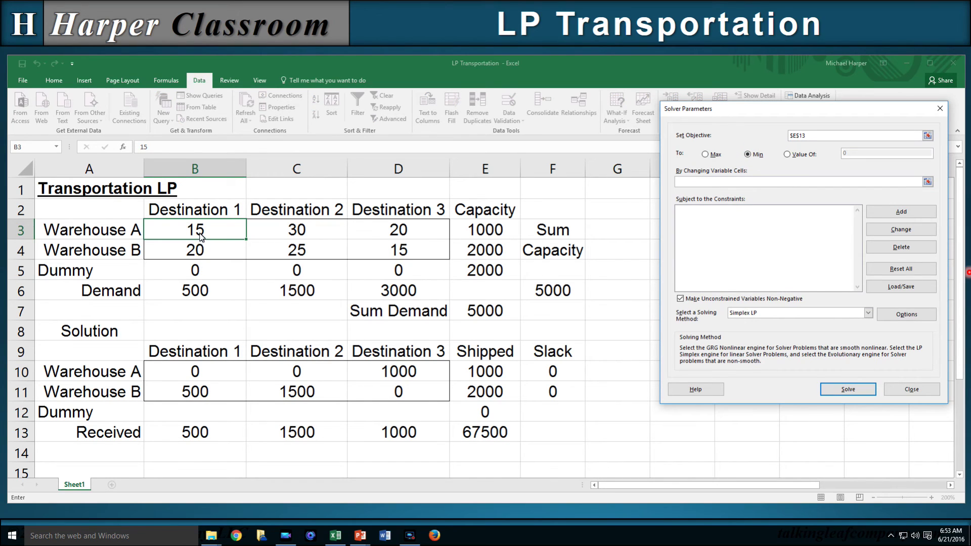
pyautogui.moveTo(198, 372); pyautogui.dragTo(394, 413)
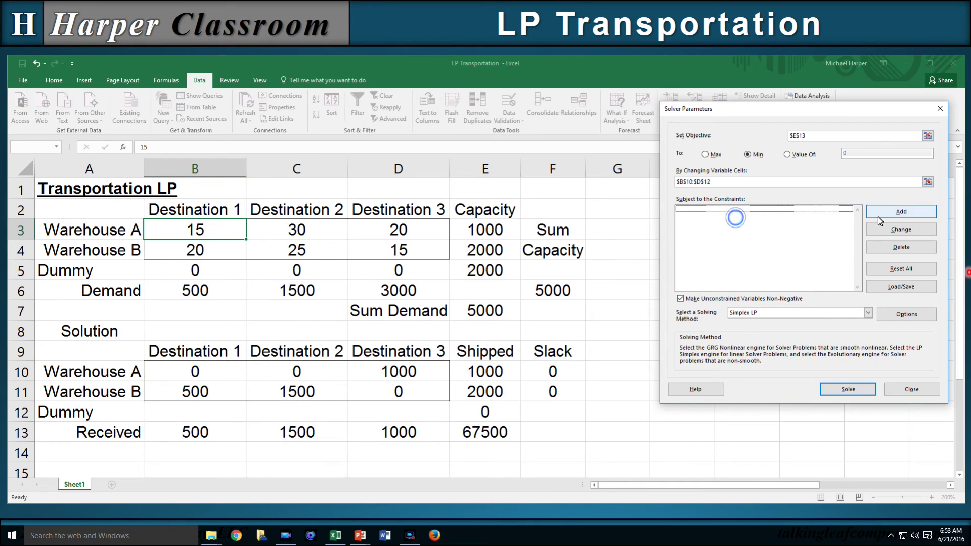
# Add the capacity constraint E10:E12 <= E3:E5
pyautogui.click(891, 213)
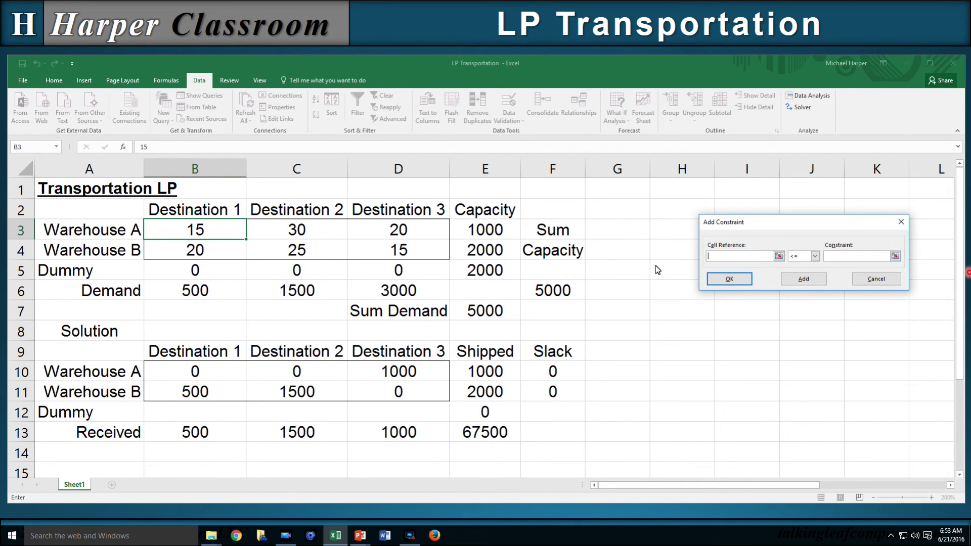
pyautogui.moveTo(488, 375); pyautogui.dragTo(487, 414)
pyautogui.click(841, 256)
pyautogui.moveTo(479, 231); pyautogui.dragTo(523, 281)
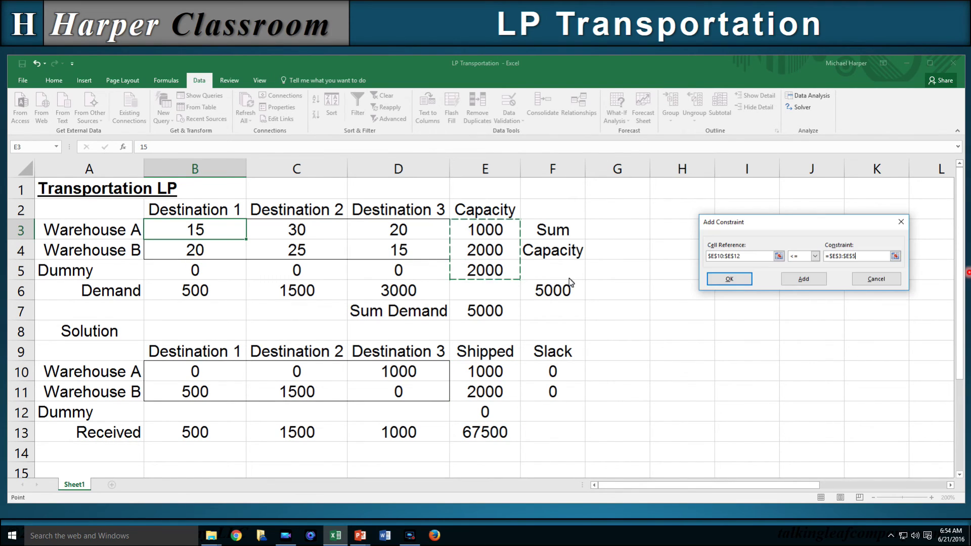
pyautogui.click(804, 279)
# Add the demand constraint B13:D13 >= B6:D6
pyautogui.moveTo(221, 436); pyautogui.dragTo(364, 433)
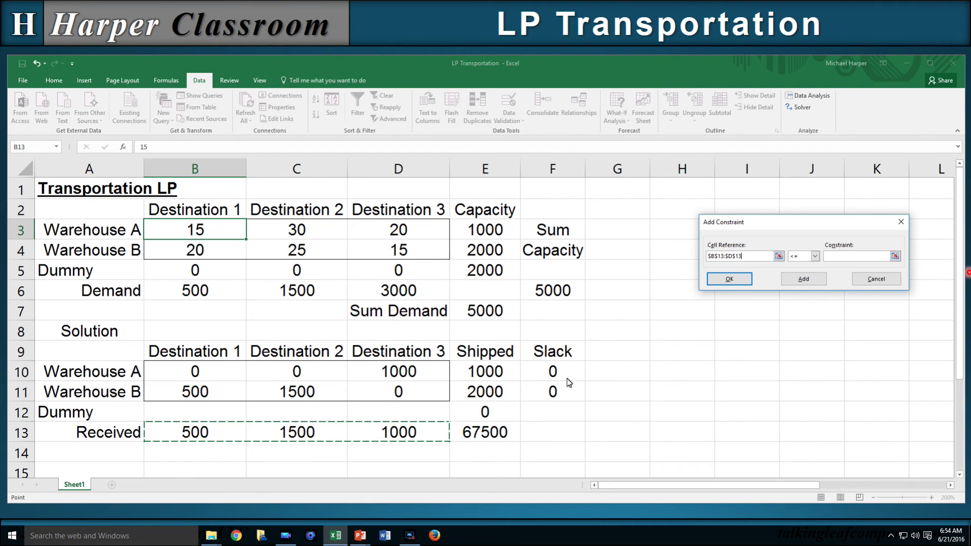
pyautogui.click(816, 255)
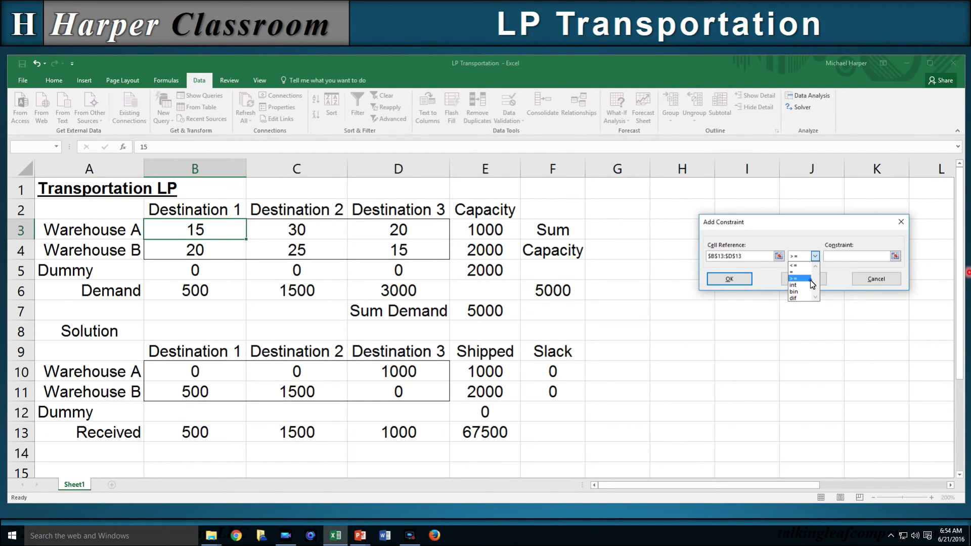
pyautogui.click(811, 280)
pyautogui.moveTo(202, 301); pyautogui.dragTo(452, 305)
pyautogui.click(720, 279)
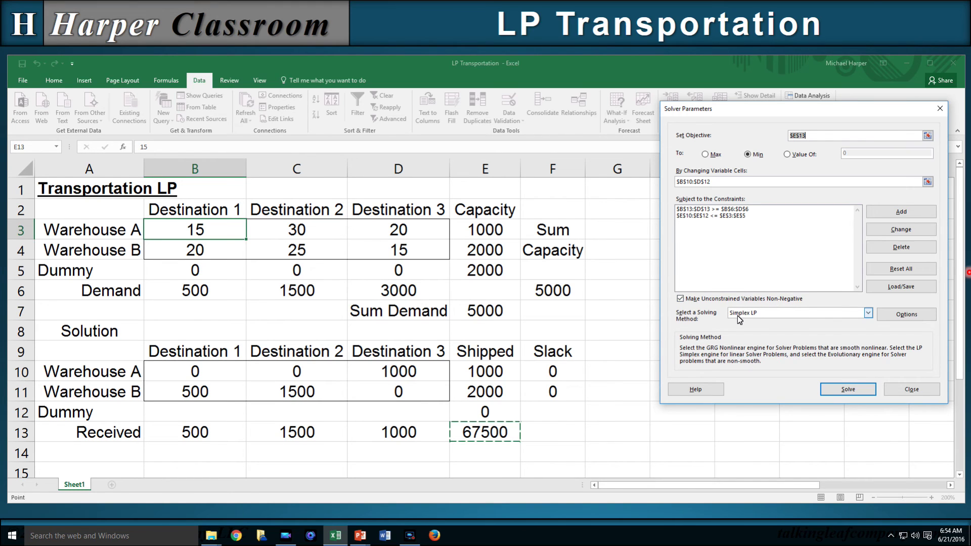
# Re-run Solver, keep the 47500 minimum-cost plan with Dummy supplying 2000, and reveal the Transportation LP slide
pyautogui.click(837, 393)
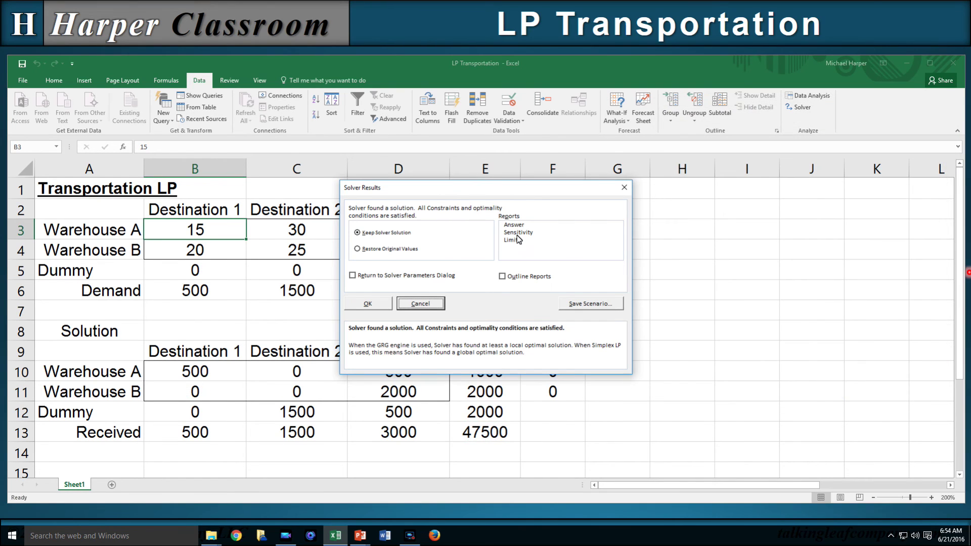
pyautogui.moveTo(429, 197); pyautogui.dragTo(683, 210)
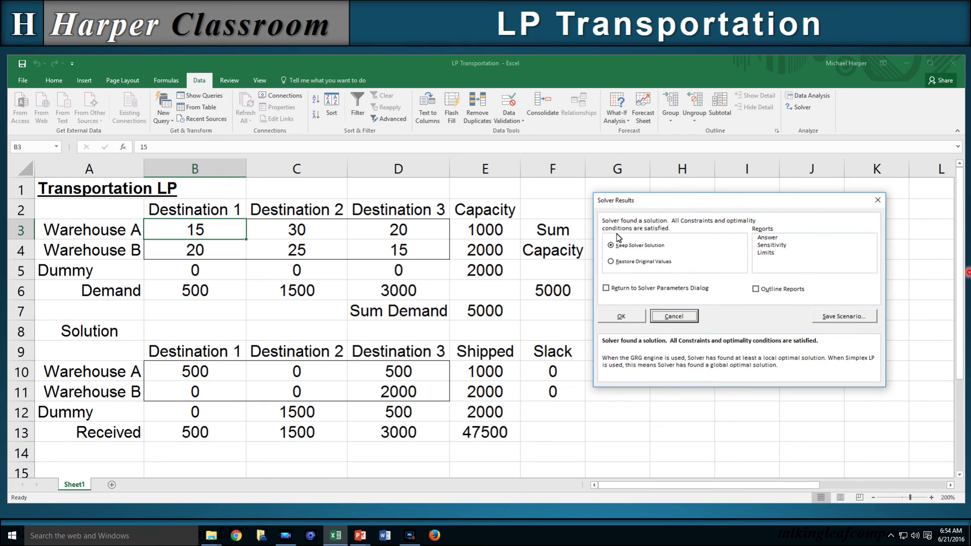
pyautogui.click(626, 316)
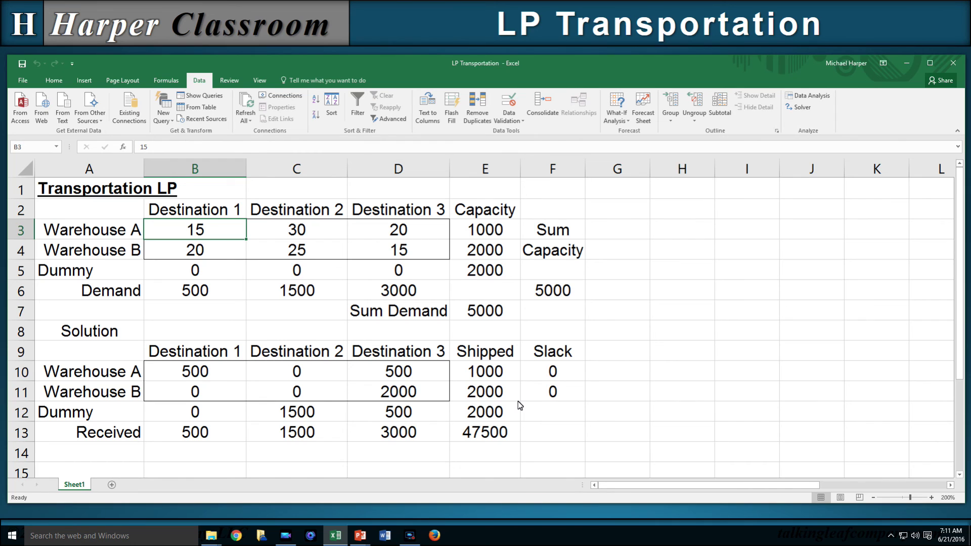
pyautogui.click(907, 61)
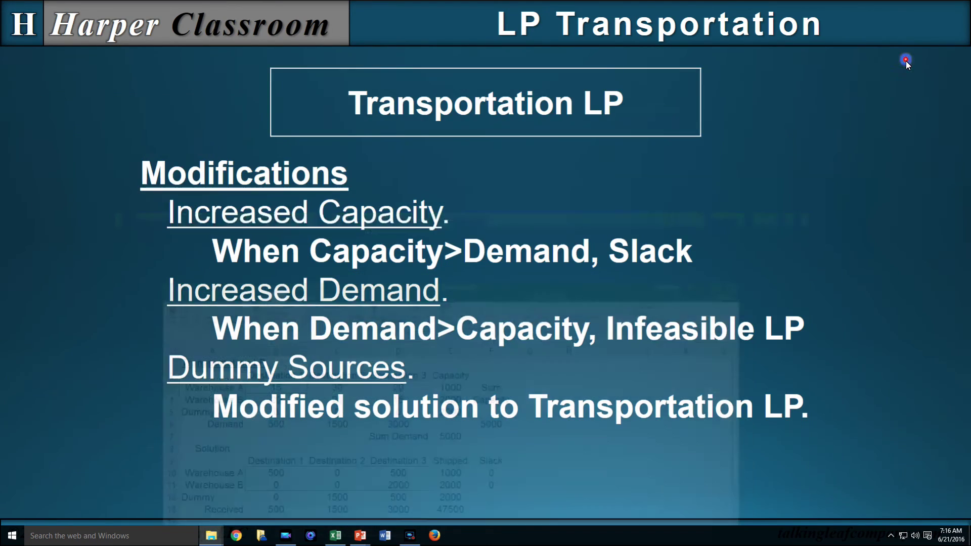